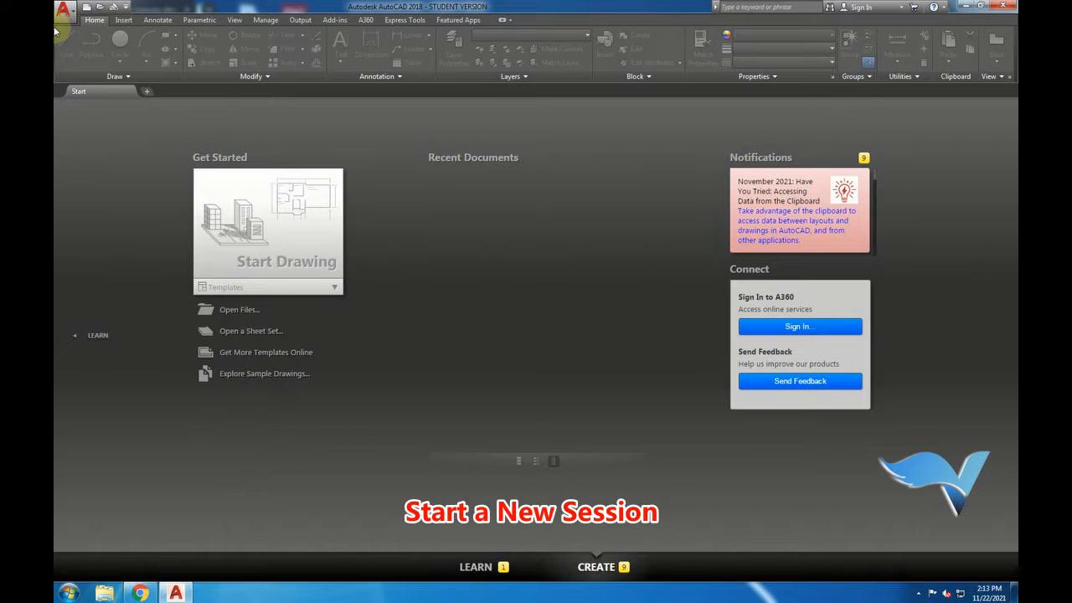
Create a new blank drawing from the start page.
click(64, 10)
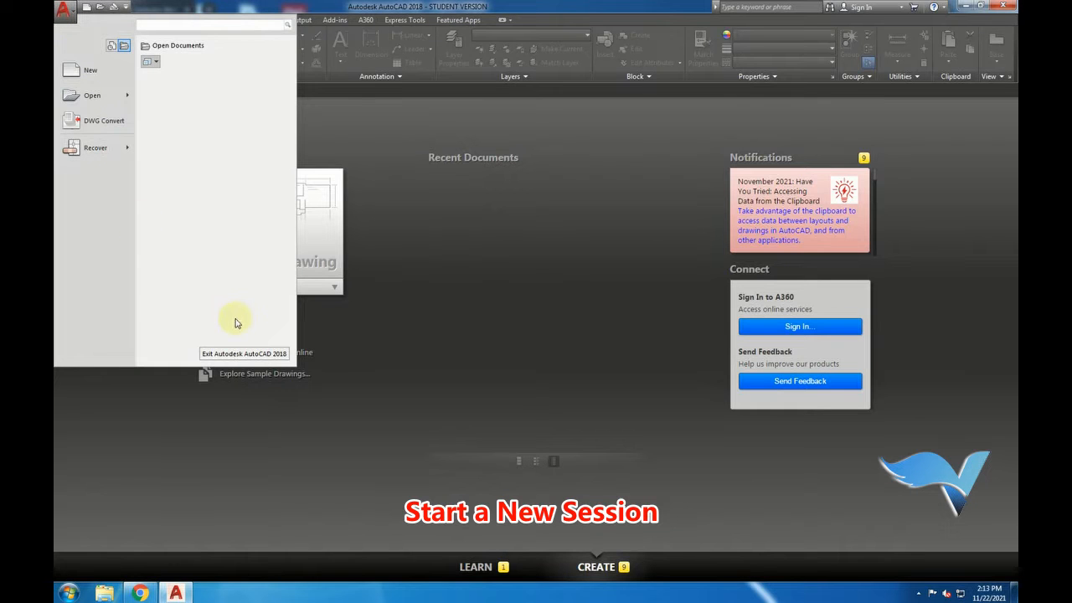
click(89, 69)
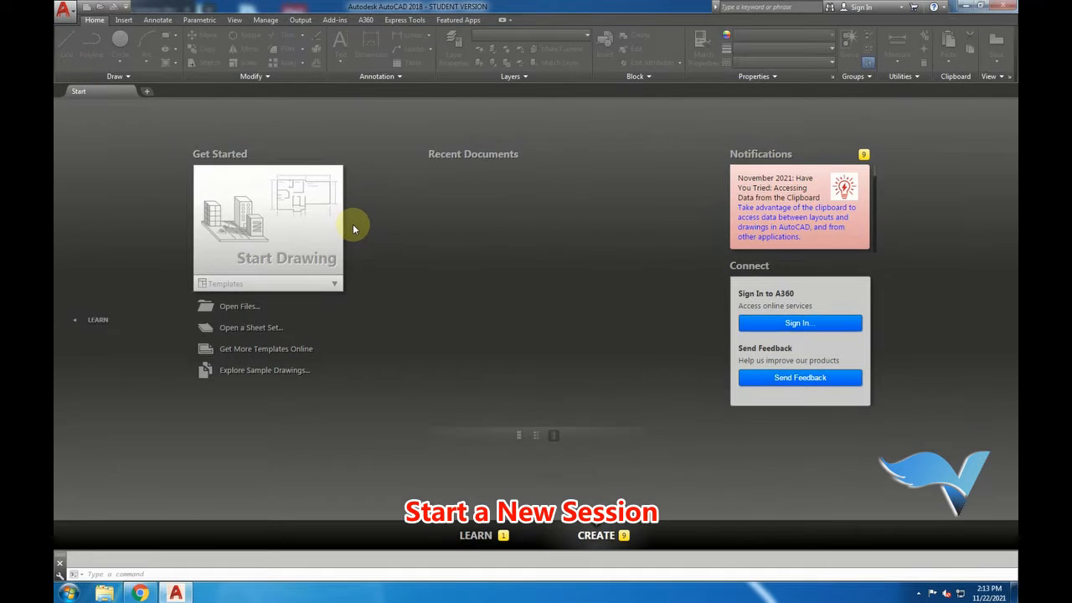
click(637, 378)
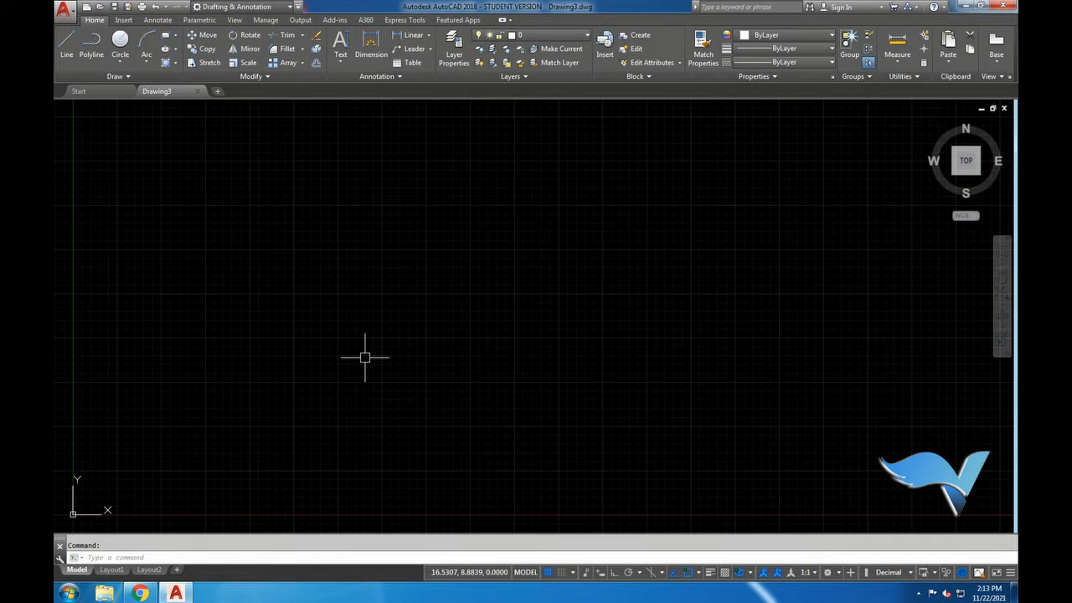
Place a single-line text reading "1" with height 1 and the default 0 rotation in the empty drawing area.
click(394, 20)
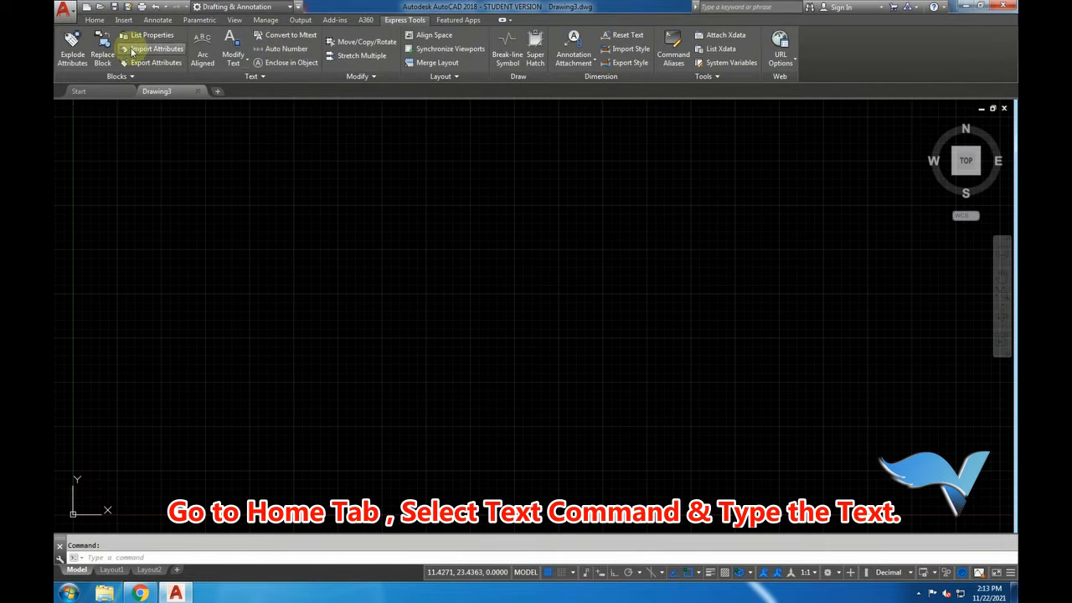
click(94, 20)
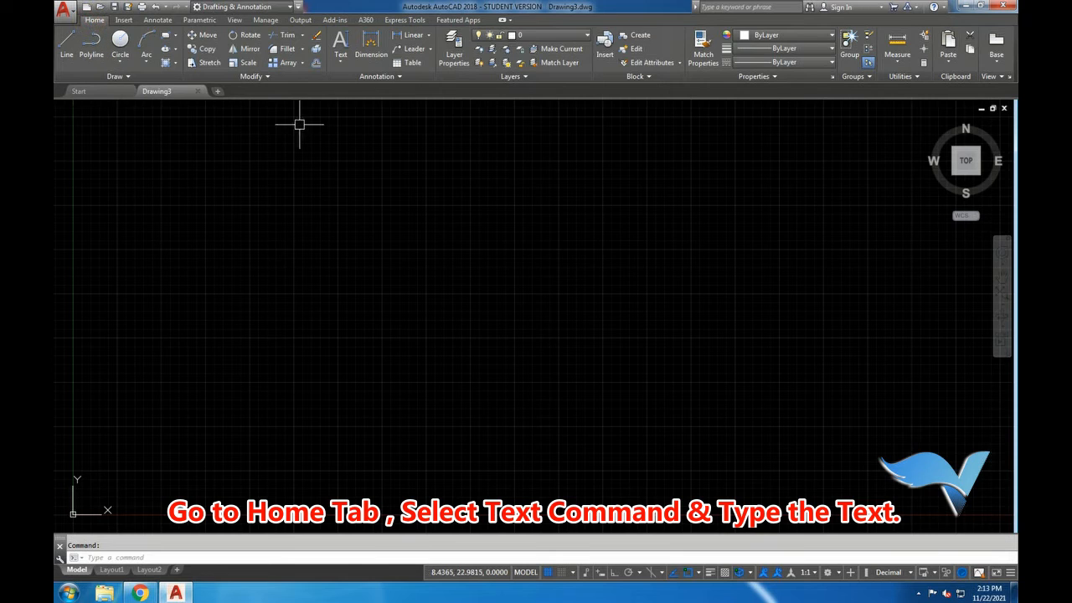
click(340, 65)
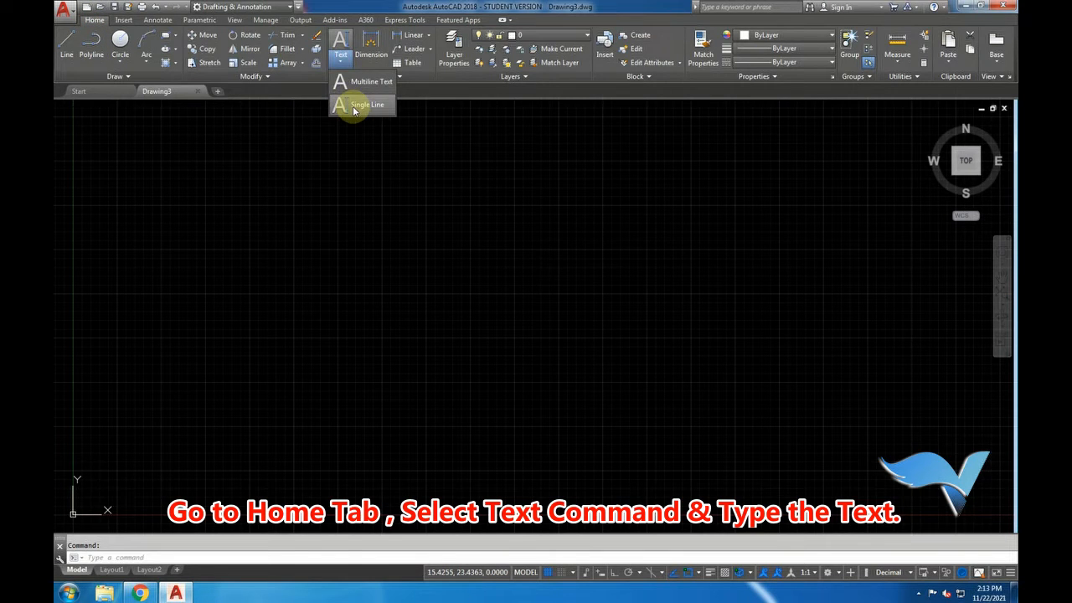
click(353, 106)
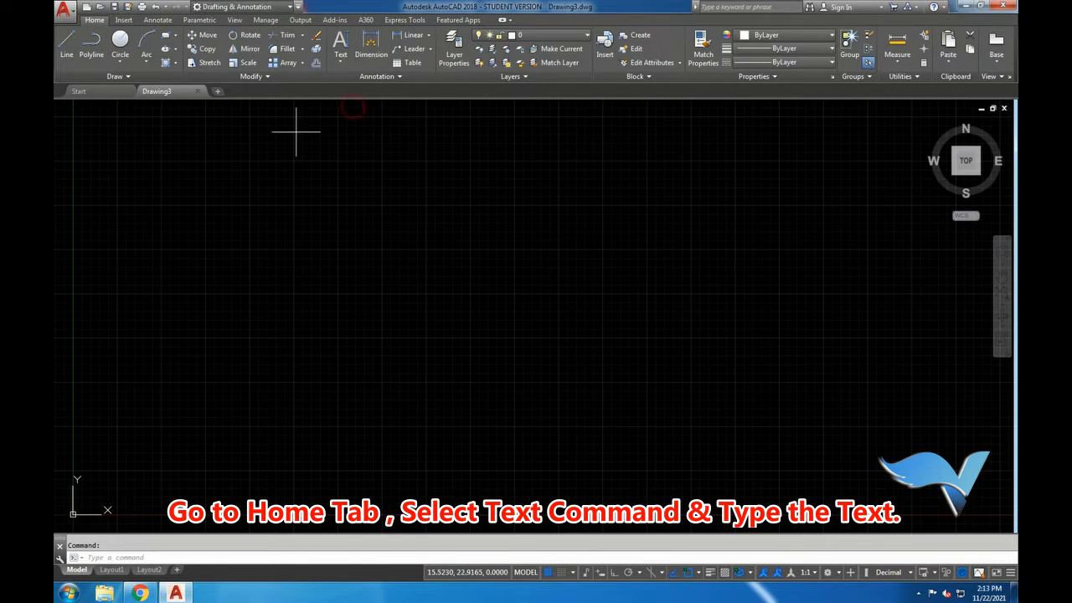
click(299, 251)
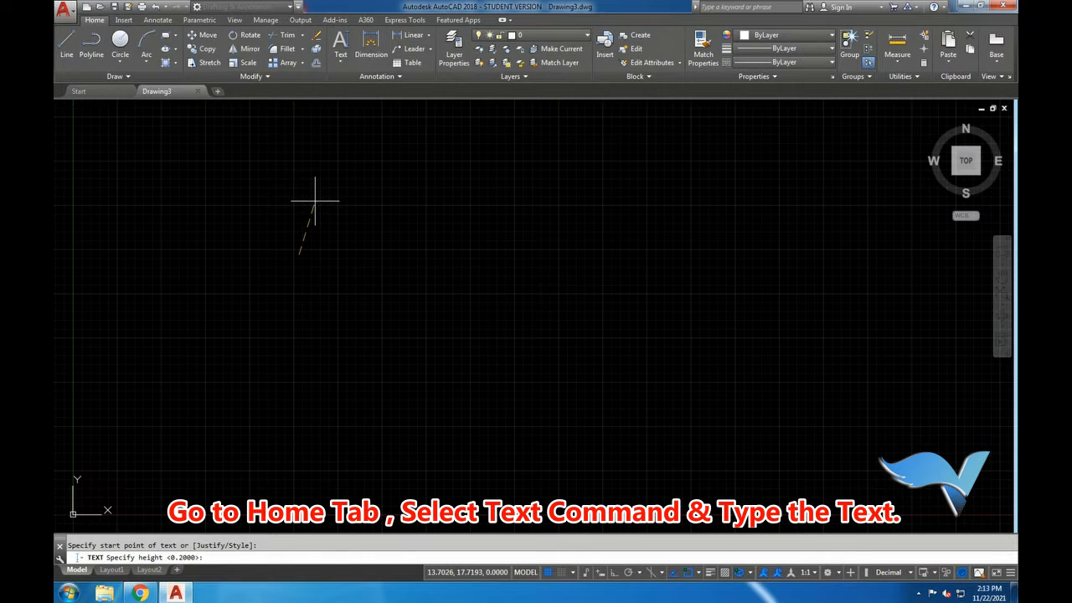
text(1)
key(Return)
key(Return)
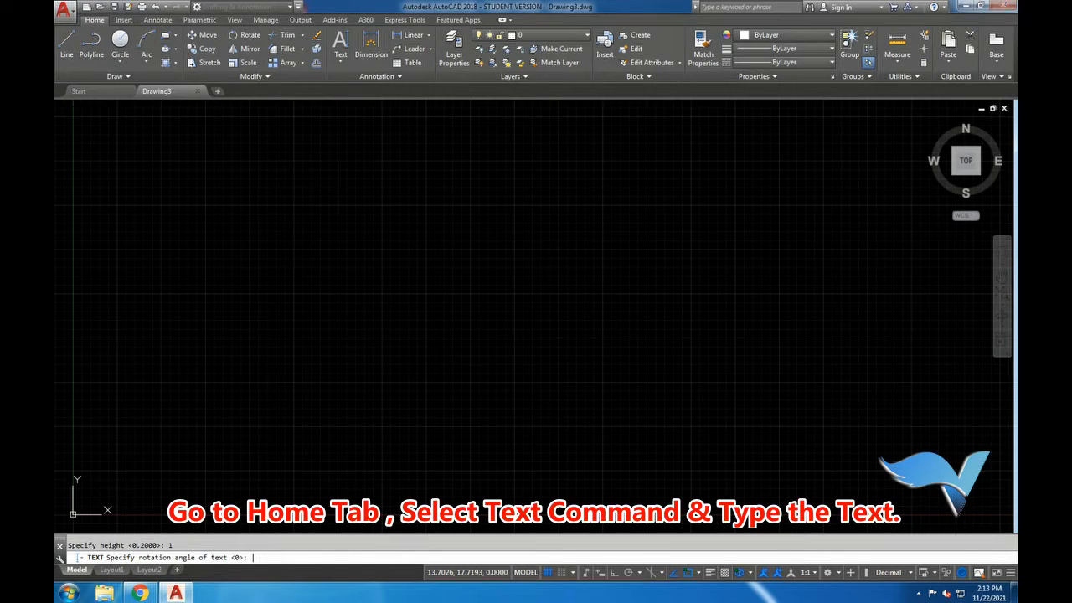
text(1)
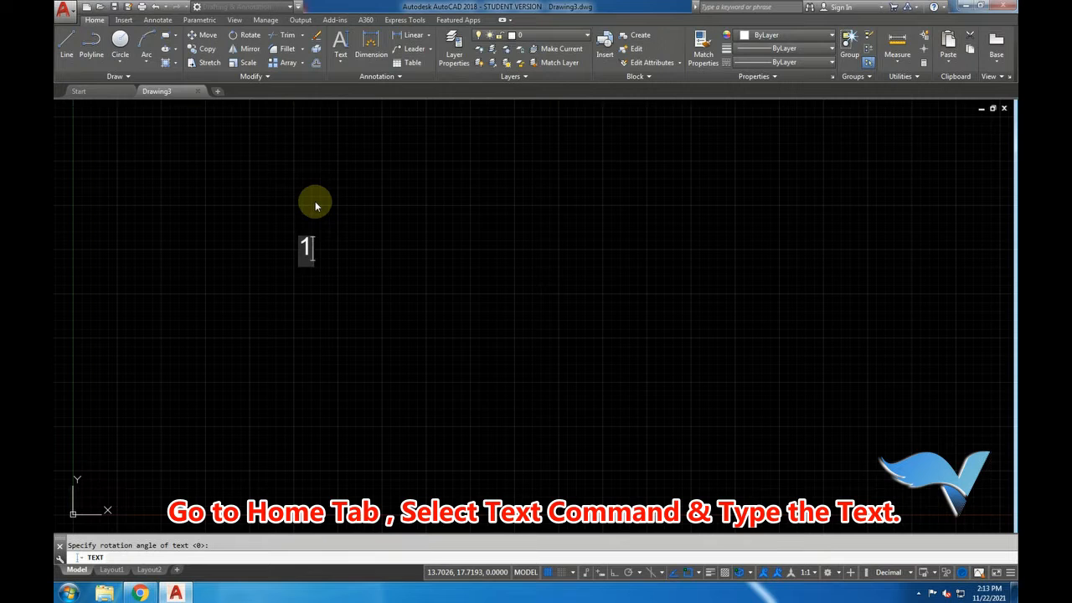
click(370, 328)
key(Escape)
Copy the text "1" three times straight down, roughly evenly spaced, to form a vertical column of four.
scroll(268, 257, down, 3)
click(204, 49)
click(318, 258)
click(306, 252)
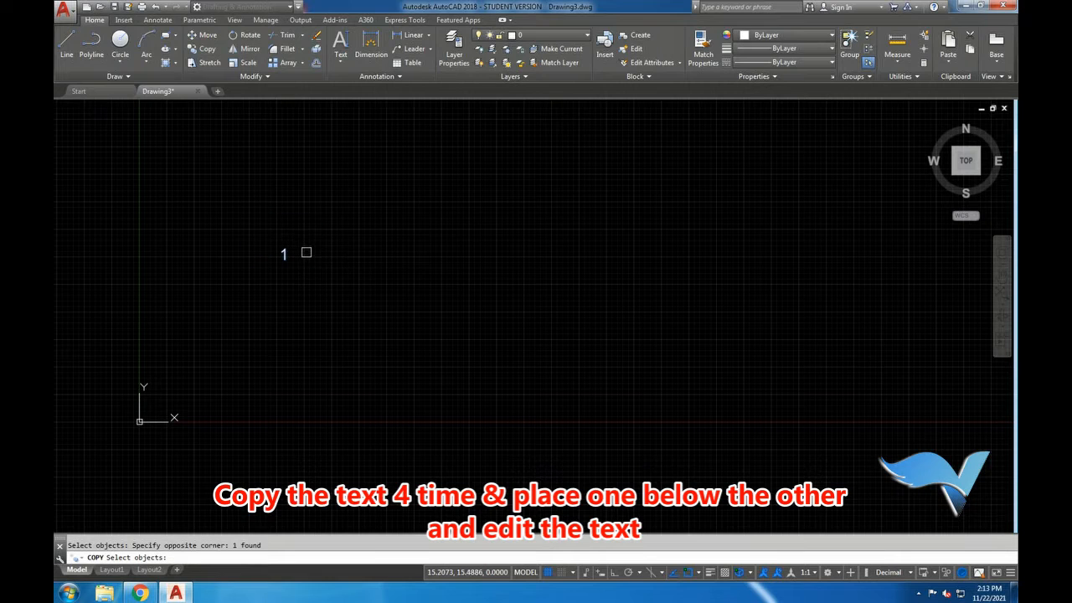
key(Return)
click(285, 258)
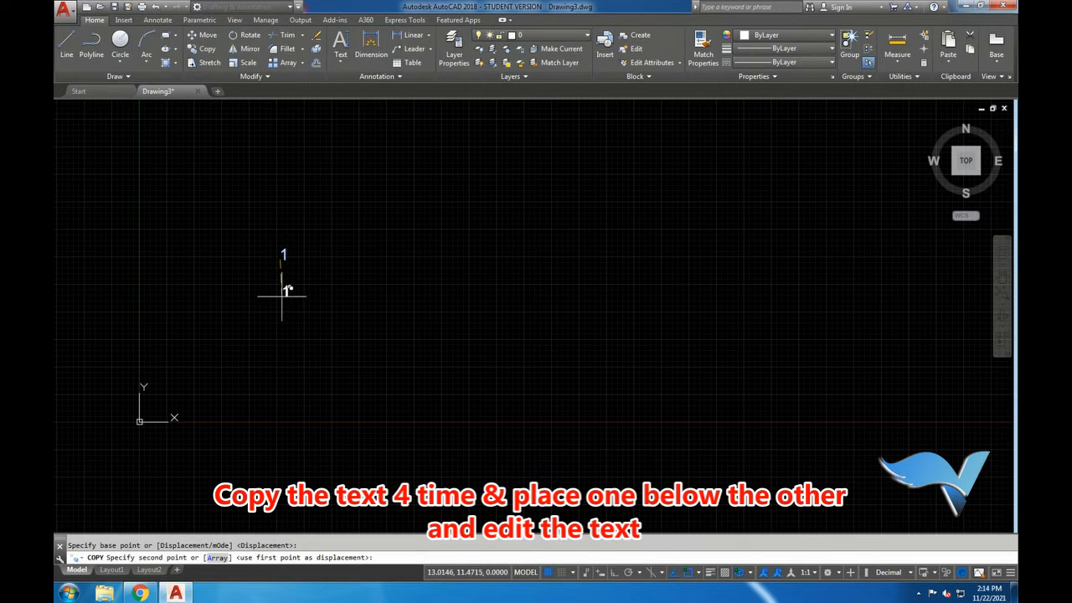
click(284, 308)
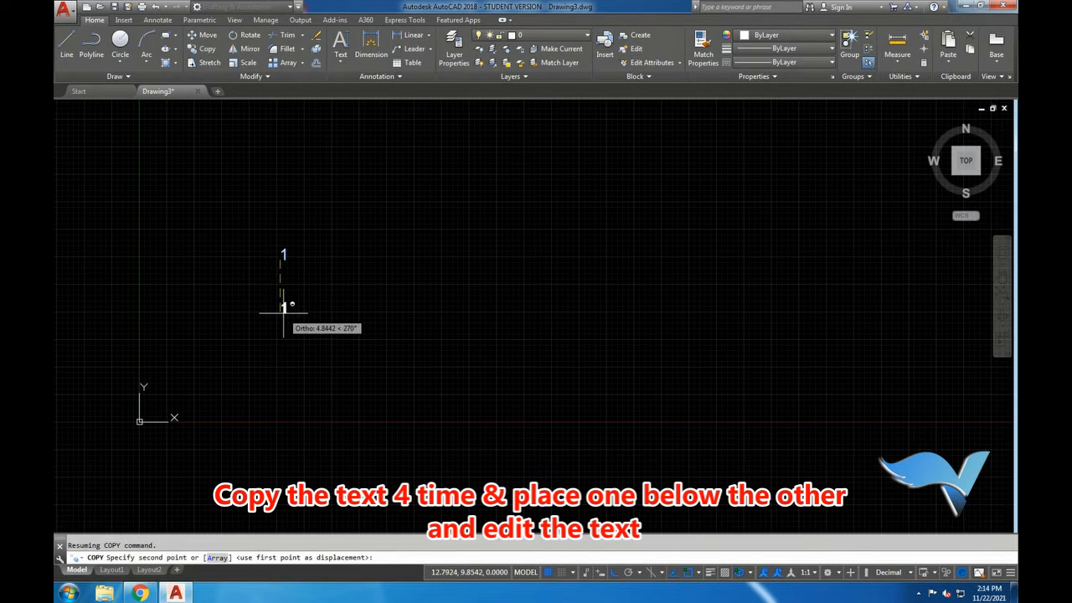
click(284, 363)
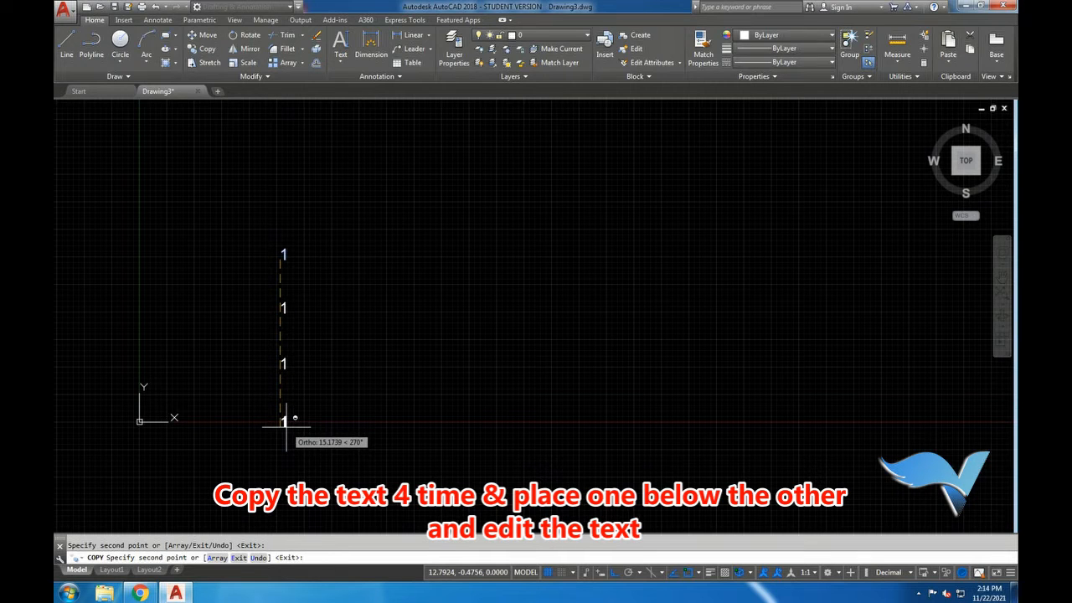
click(285, 416)
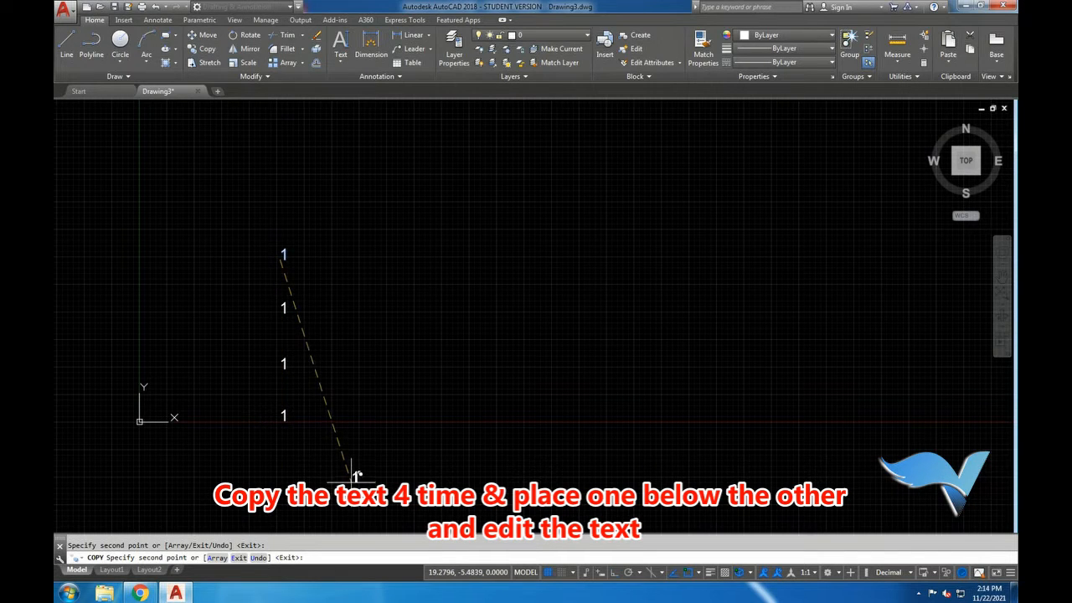
key(Escape)
Edit the three copied texts below the first one to read 12, 123 and 1234 from top to bottom.
double_click(285, 307)
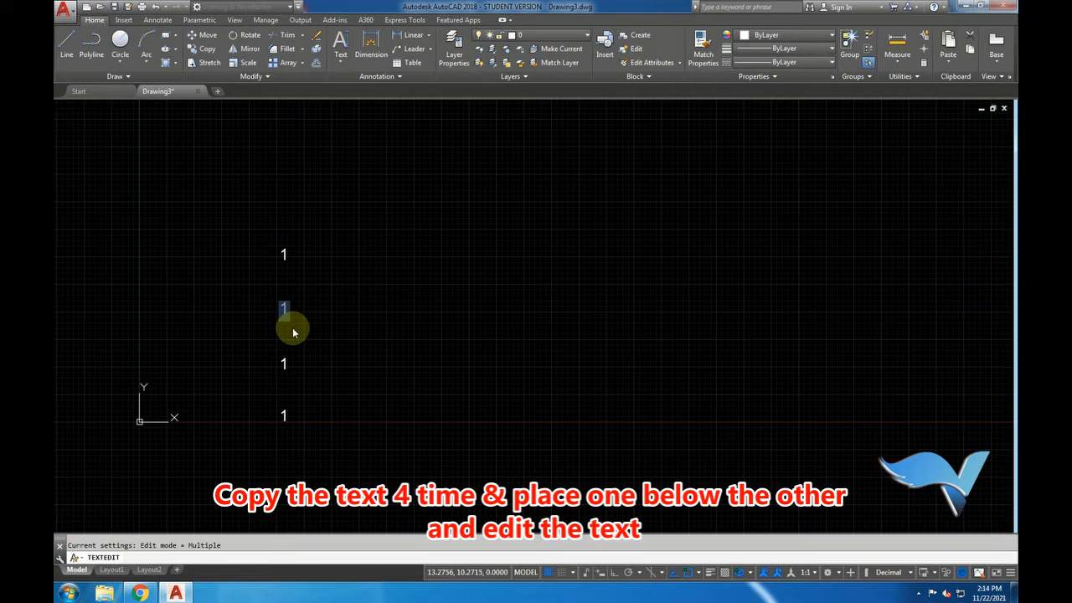
click(307, 369)
click(289, 366)
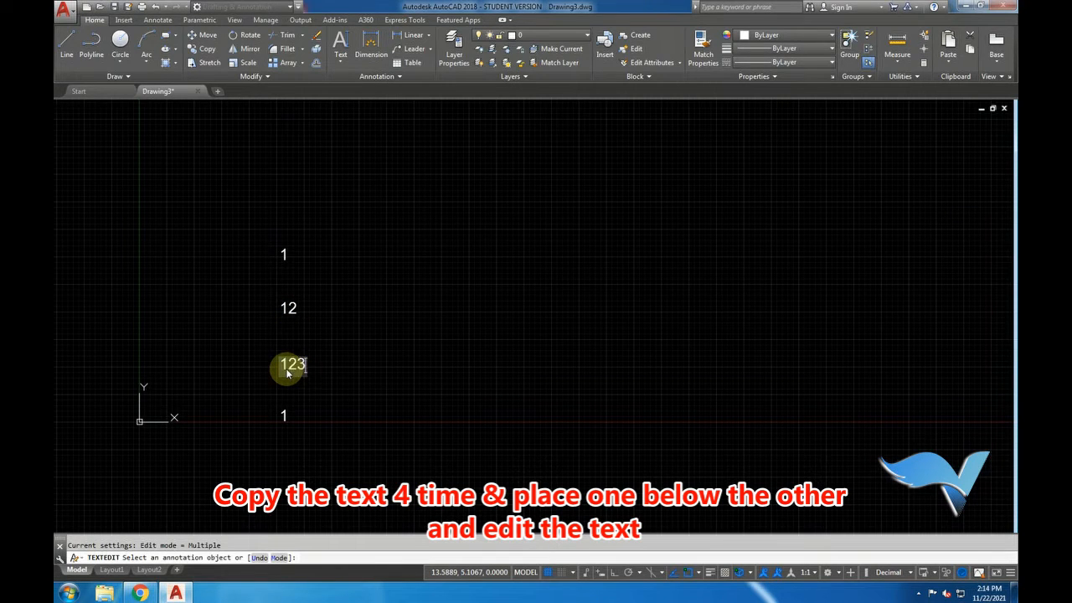
click(246, 384)
click(282, 418)
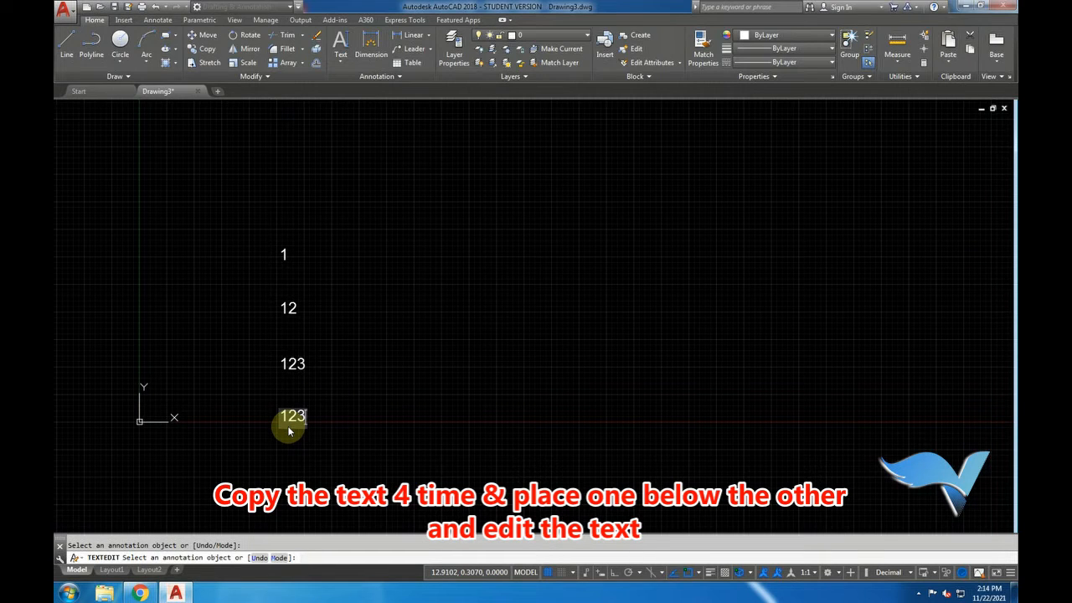
click(288, 431)
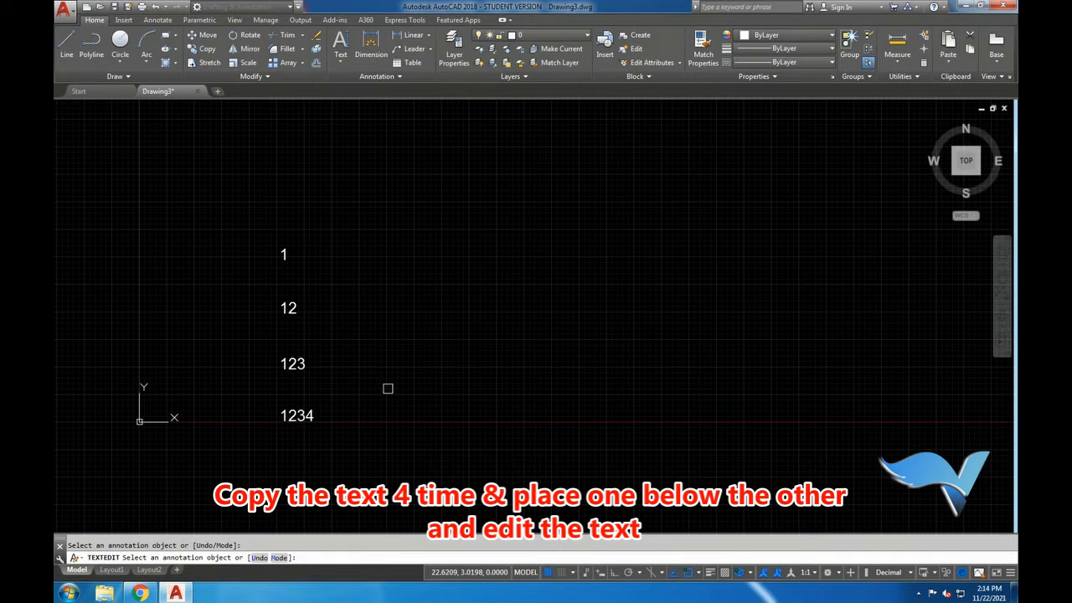
key(Escape)
Set the justification of all four texts to Middle in their properties, and clear the selection.
click(382, 455)
click(259, 196)
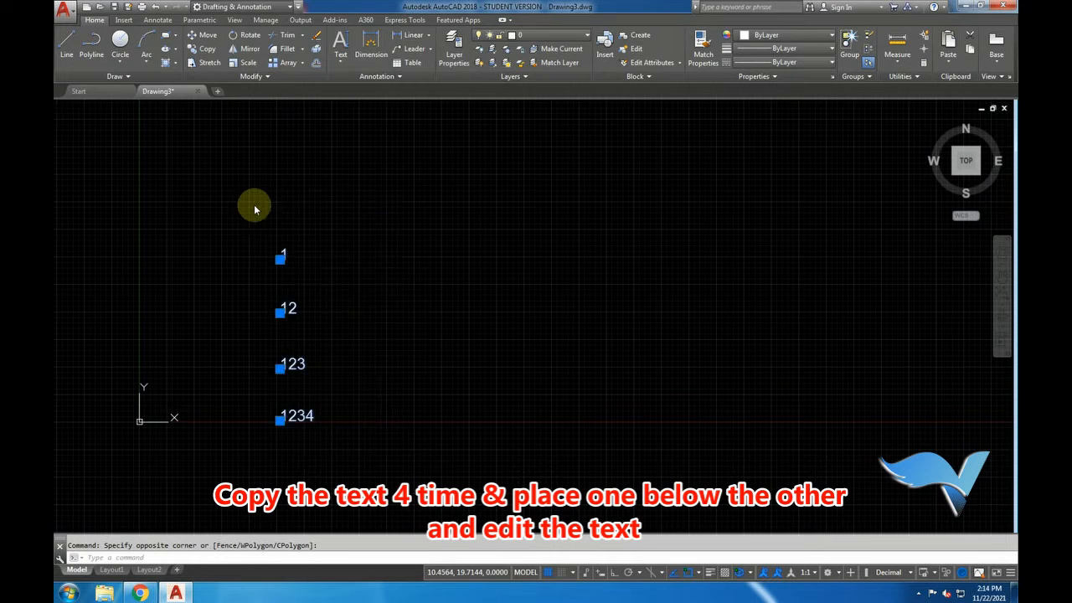
right_click(253, 205)
click(303, 451)
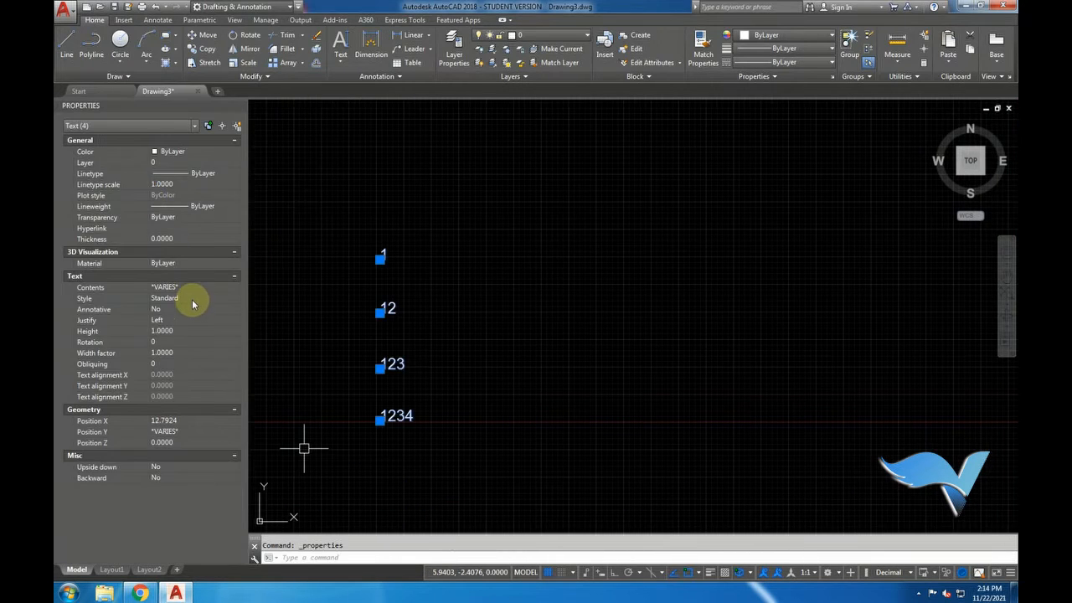
click(191, 320)
click(191, 320)
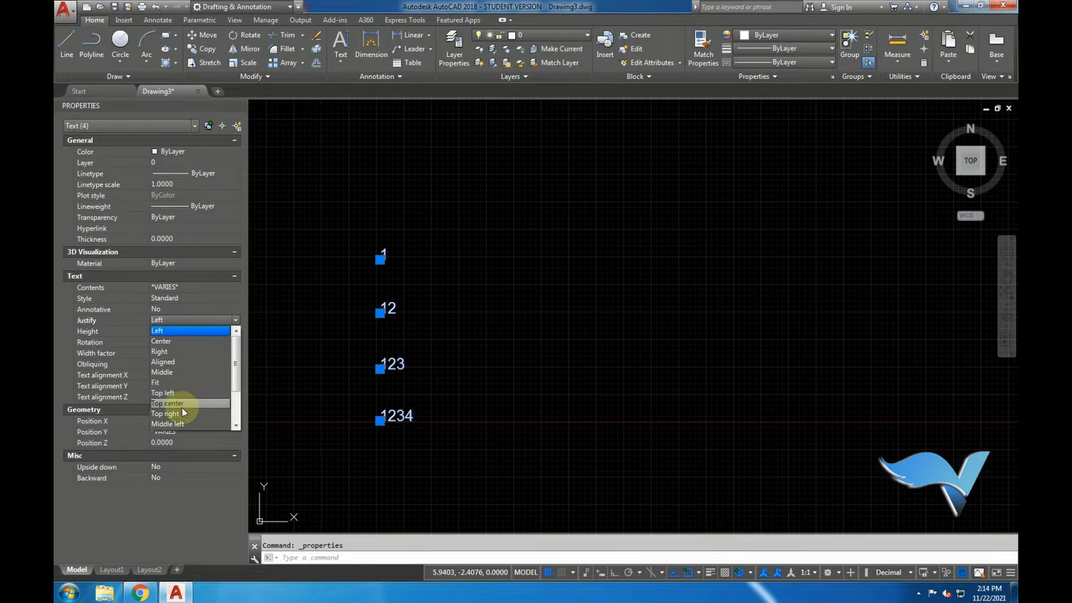
click(178, 373)
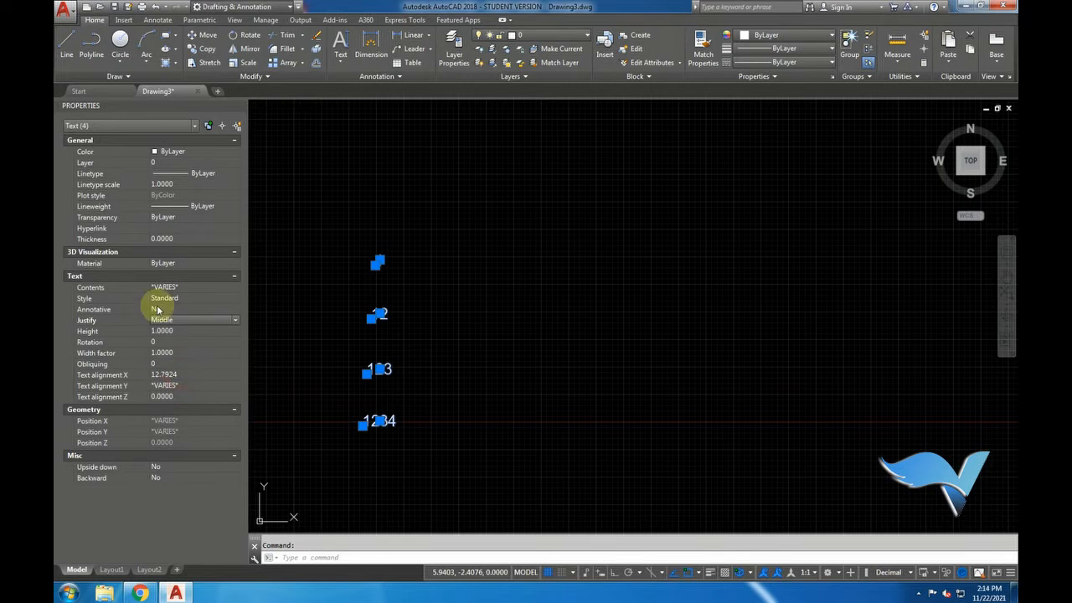
click(239, 109)
key(Escape)
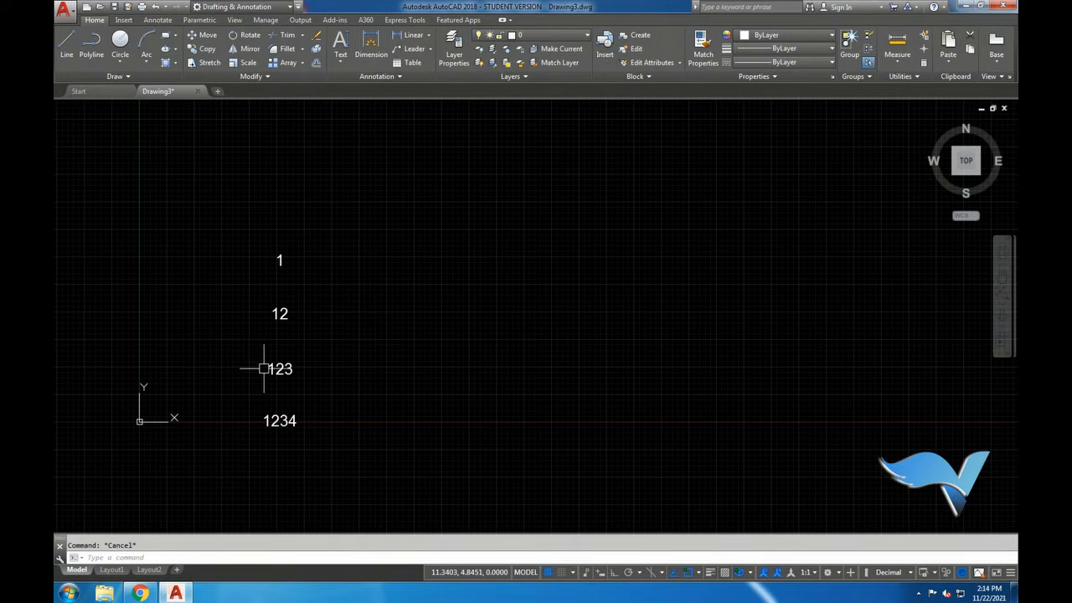
Nudge all four texts straight up together by a small distance and deselect them.
click(362, 453)
click(240, 220)
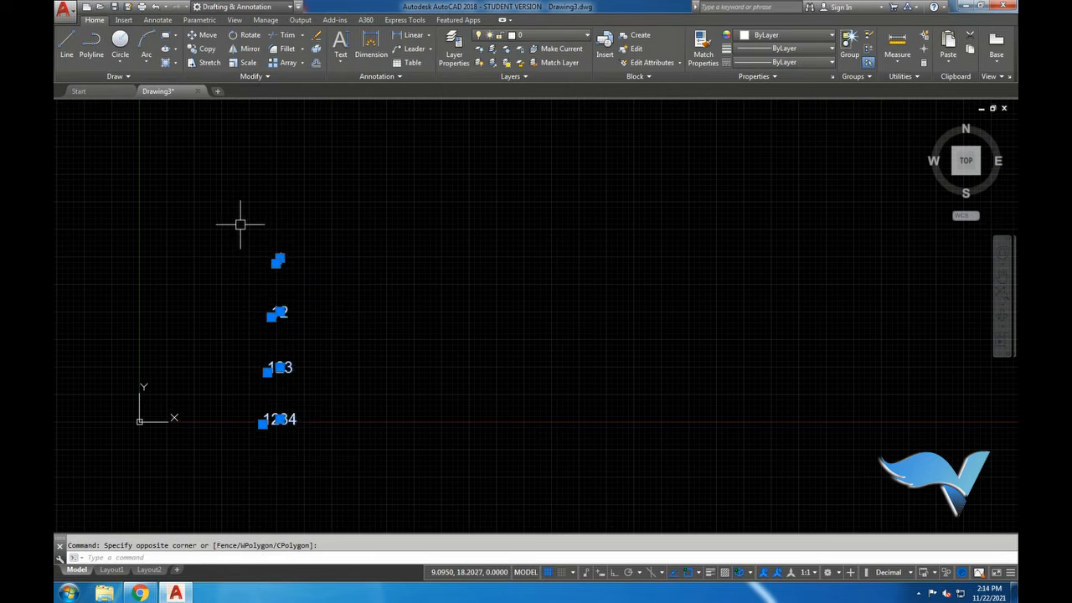
key(Escape)
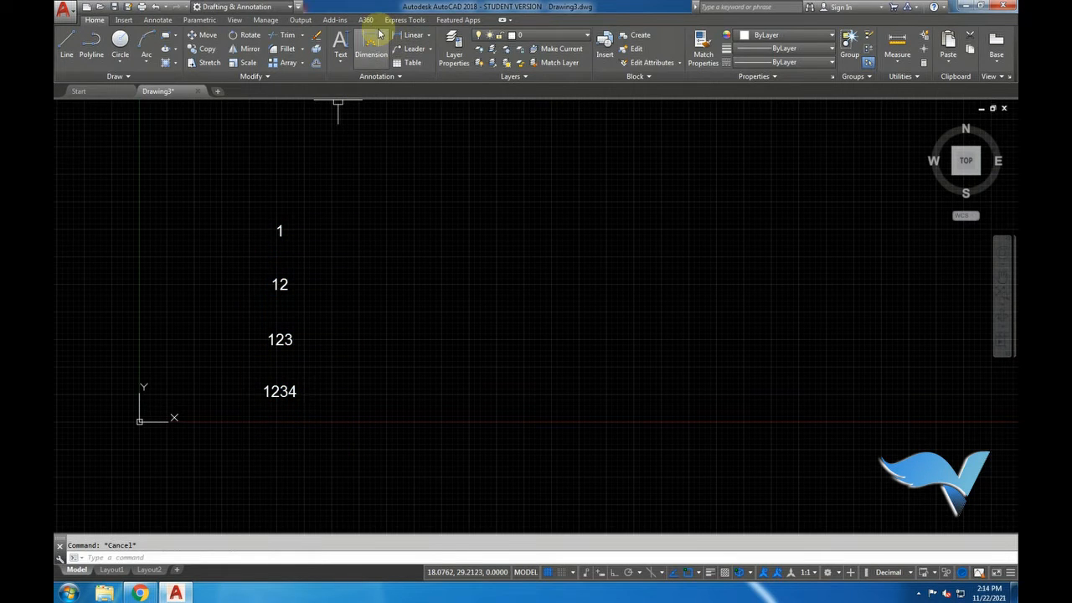
Enclose all four texts in circles of constant size with the Enclose in Object express tool, using a distance offset factor of 0.3.
click(393, 22)
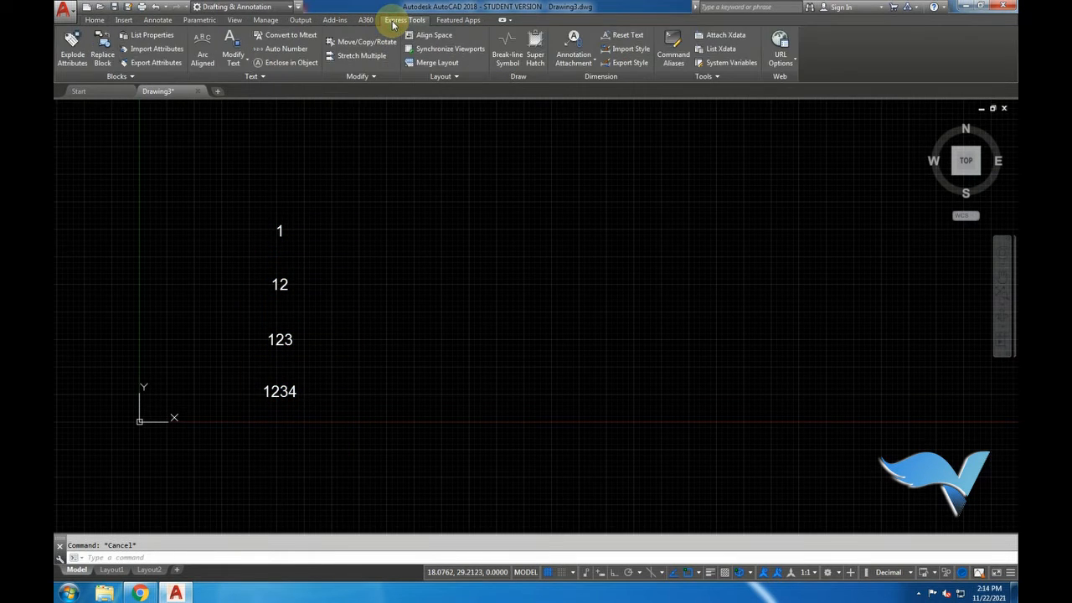
click(289, 64)
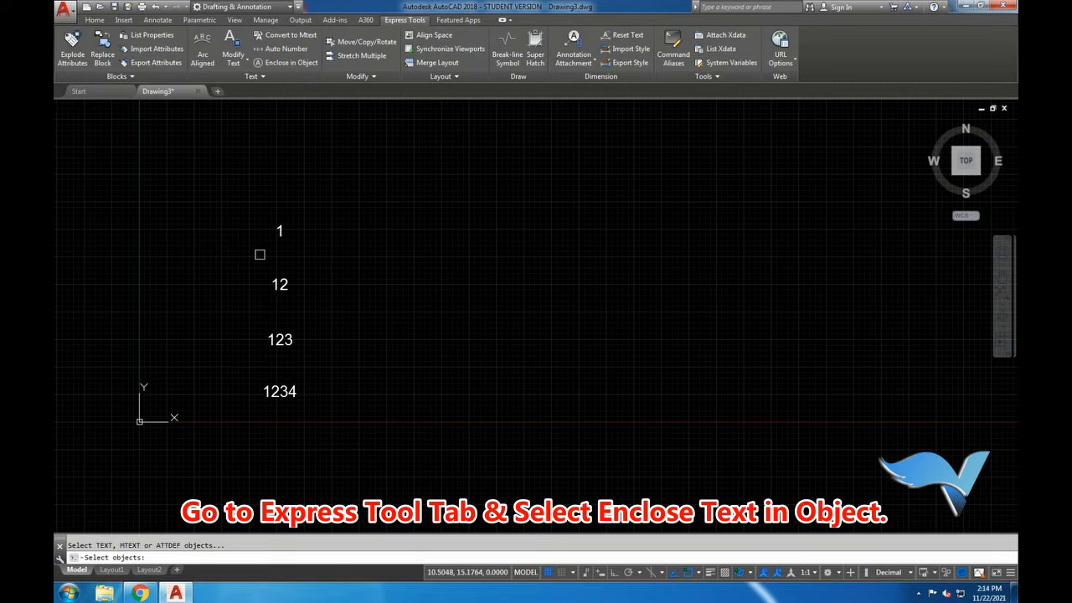
click(237, 194)
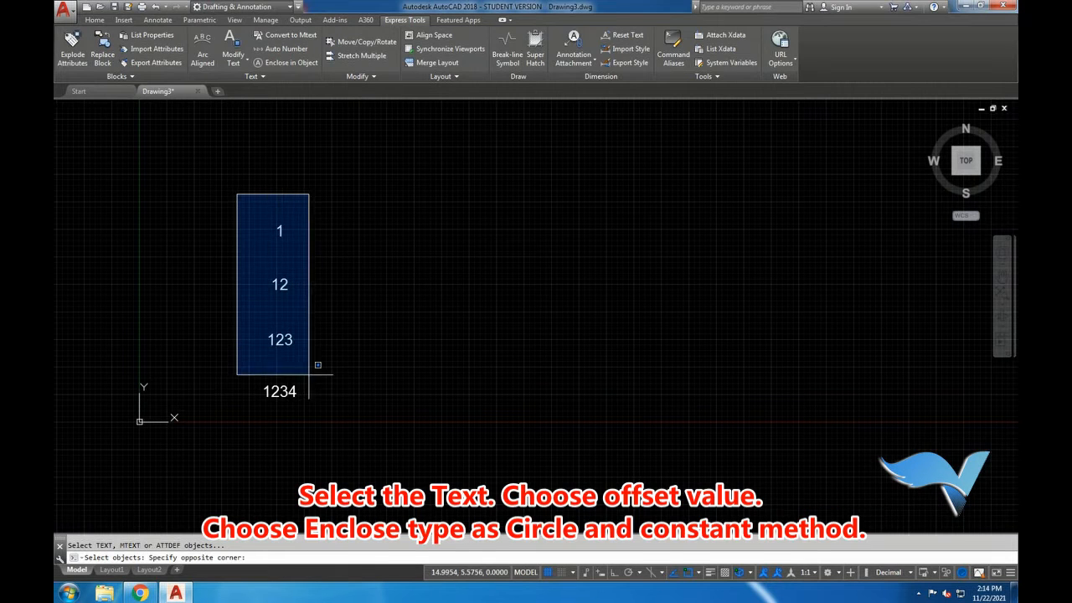
click(325, 416)
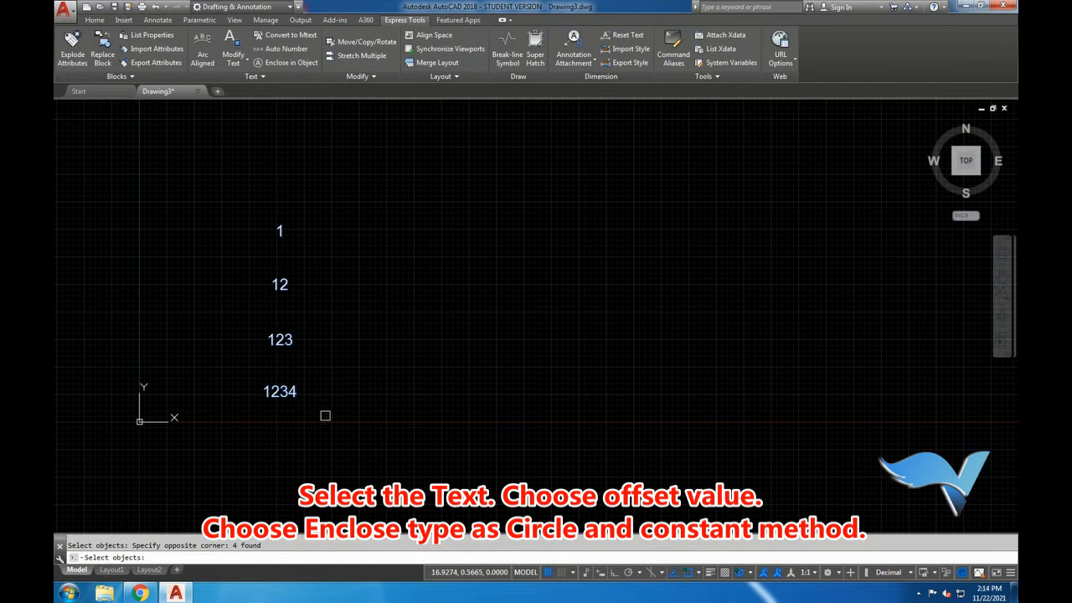
key(Return)
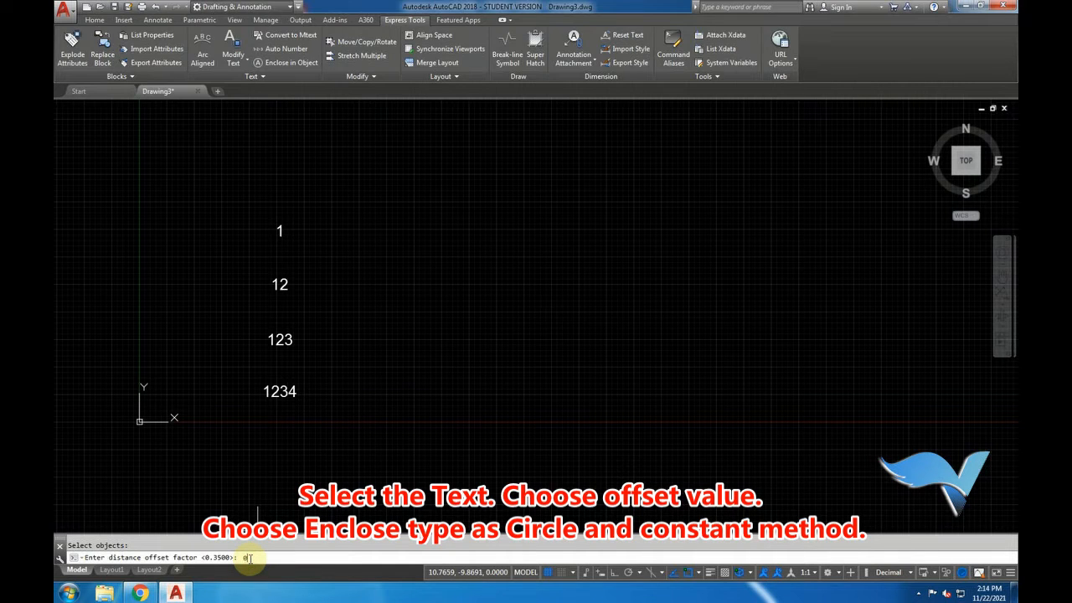
text(0.3)
key(Return)
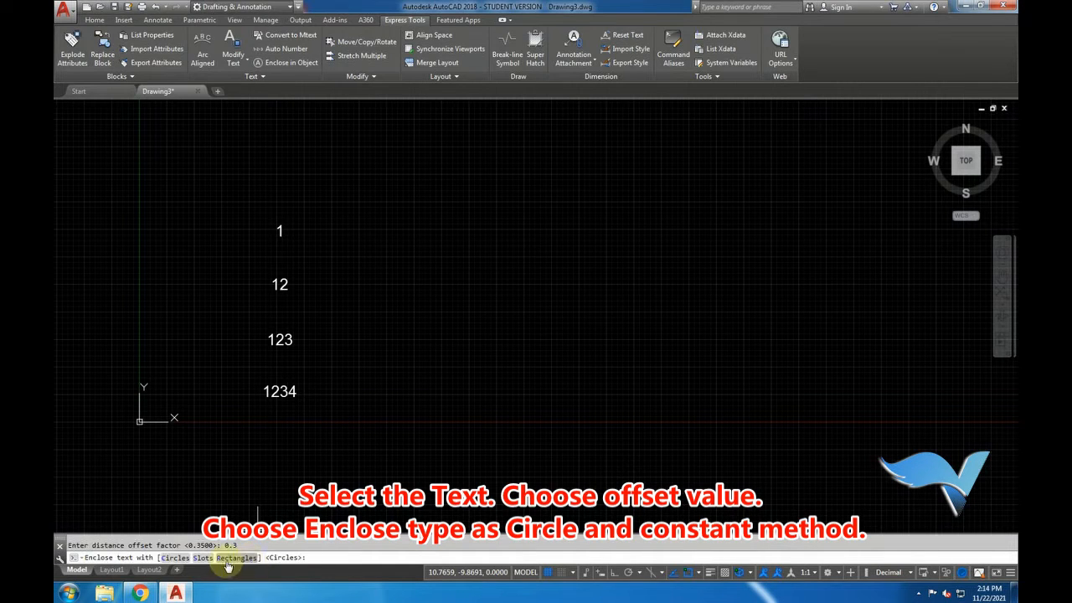
click(175, 558)
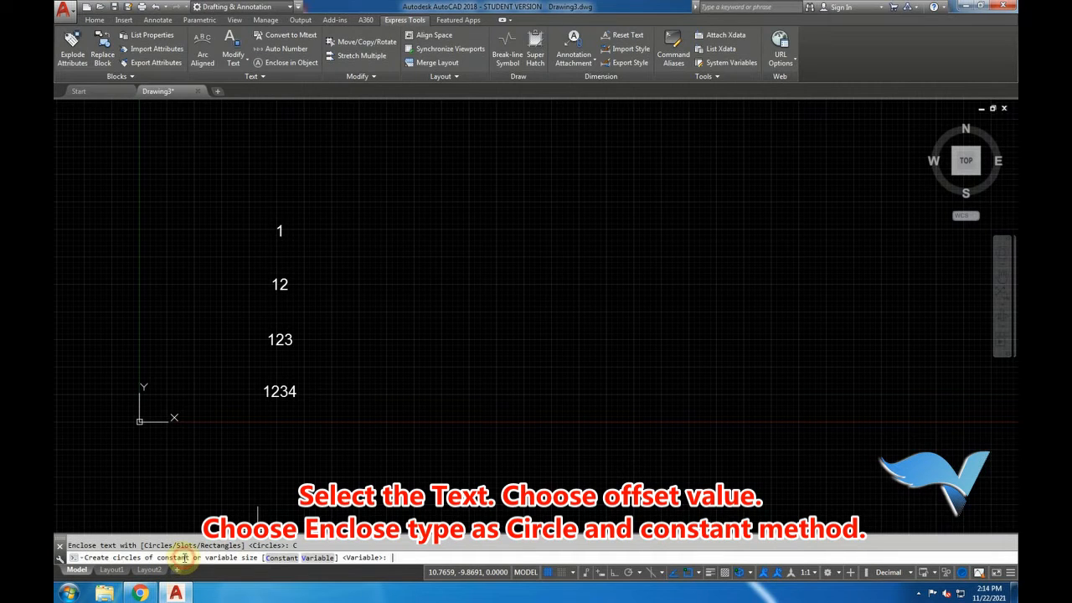
click(282, 558)
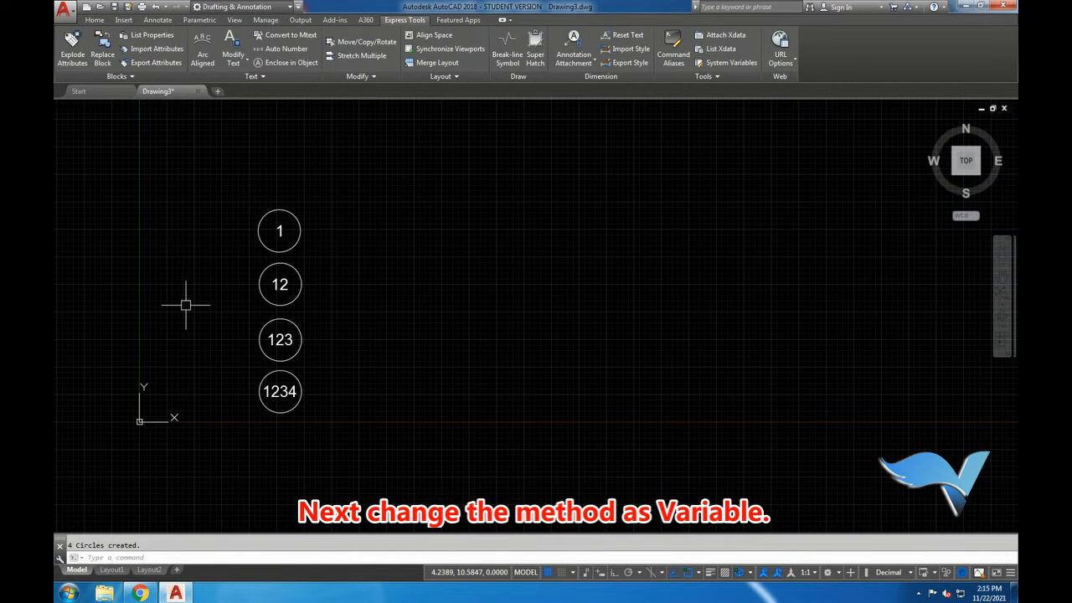
Undo the constant-size circles around the four texts.
key(ctrl+z)
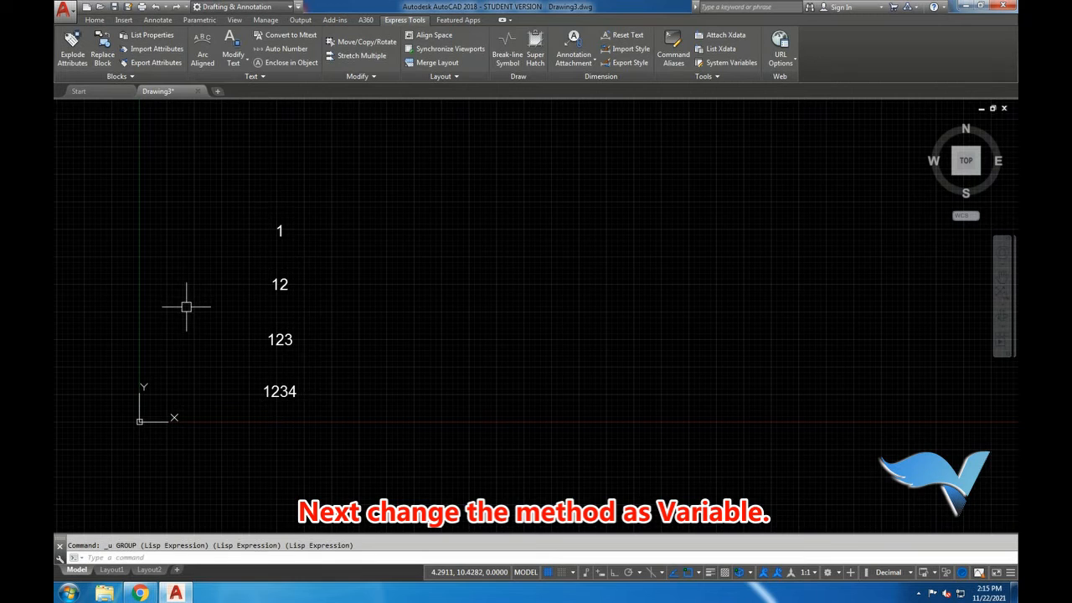
Enclose all four texts in variable-size circles with Enclose in Object, using a distance offset factor of 0.3, and undo the circles.
click(283, 64)
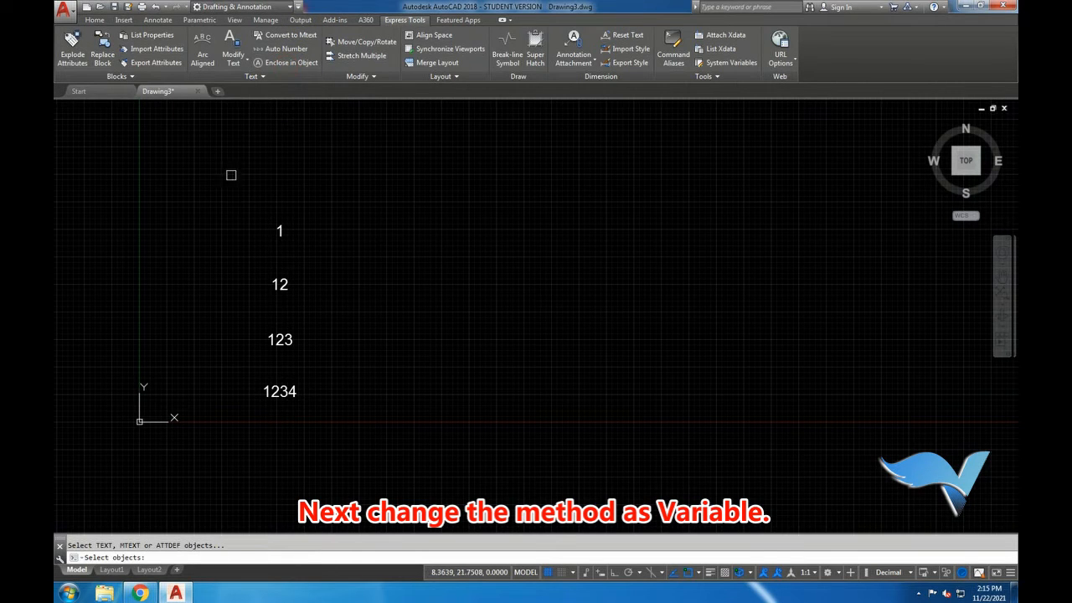
click(230, 172)
click(329, 423)
key(Return)
key(Return)
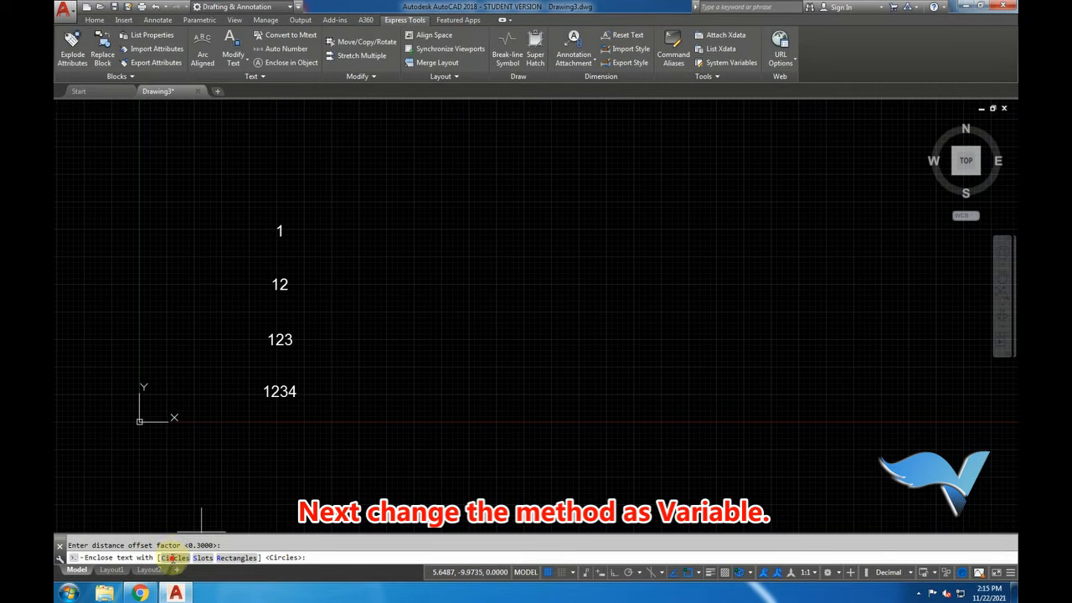
click(173, 559)
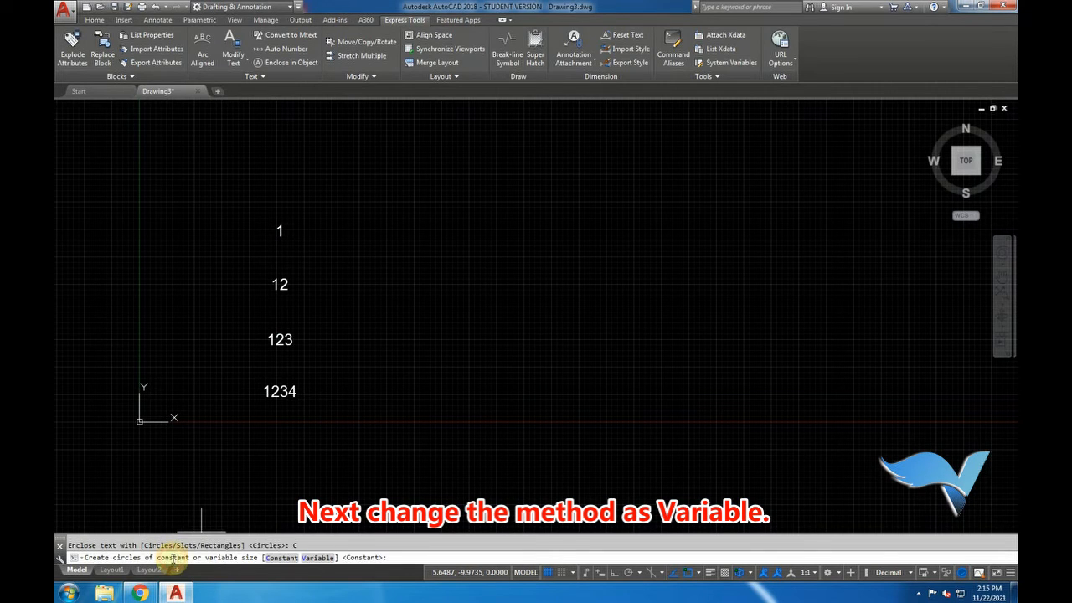
click(317, 558)
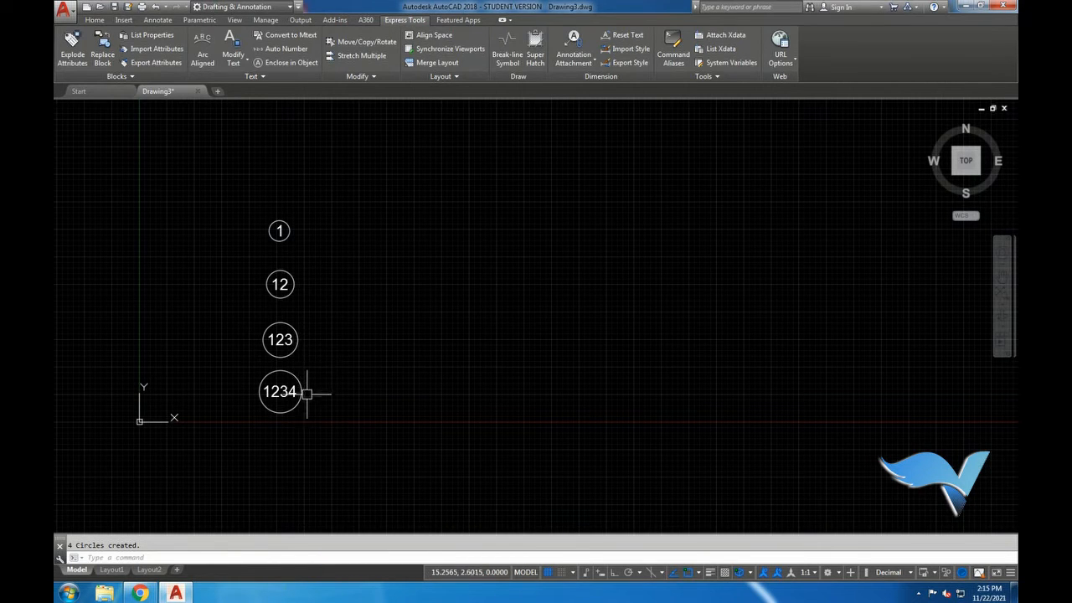
key(ctrl+z)
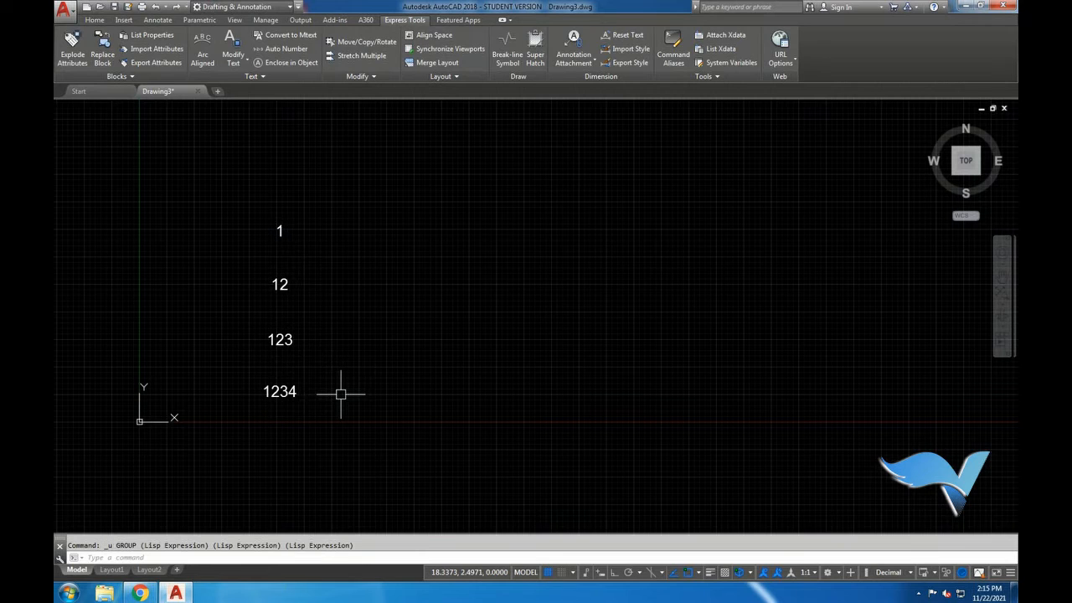
Enclose all four texts in slots of constant width and height with a distance offset factor of 0.3, and undo the slots.
click(286, 62)
click(232, 192)
click(325, 441)
key(Return)
key(Return)
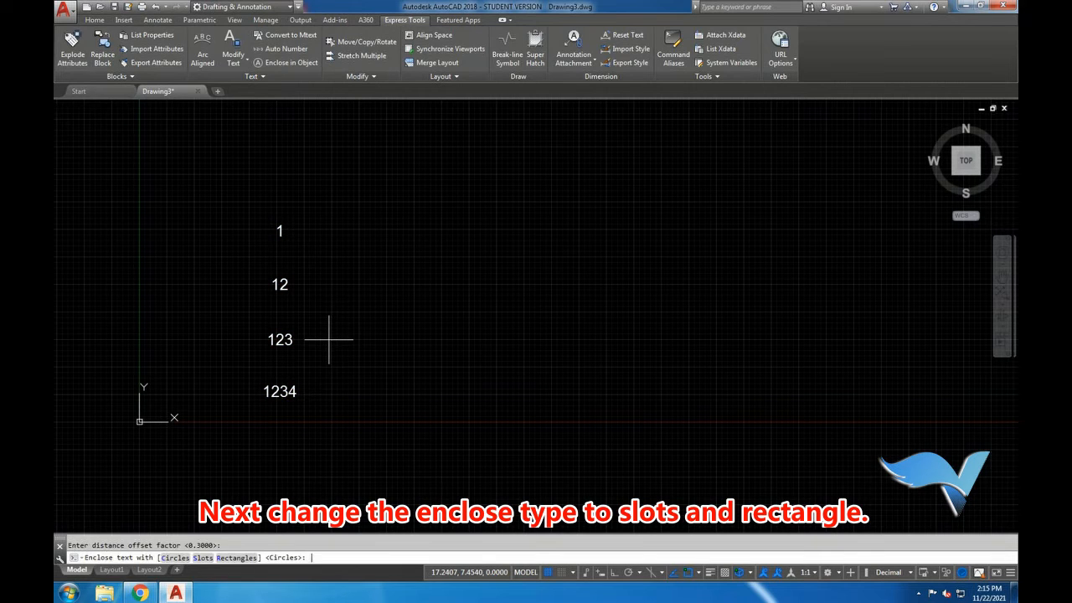
click(204, 558)
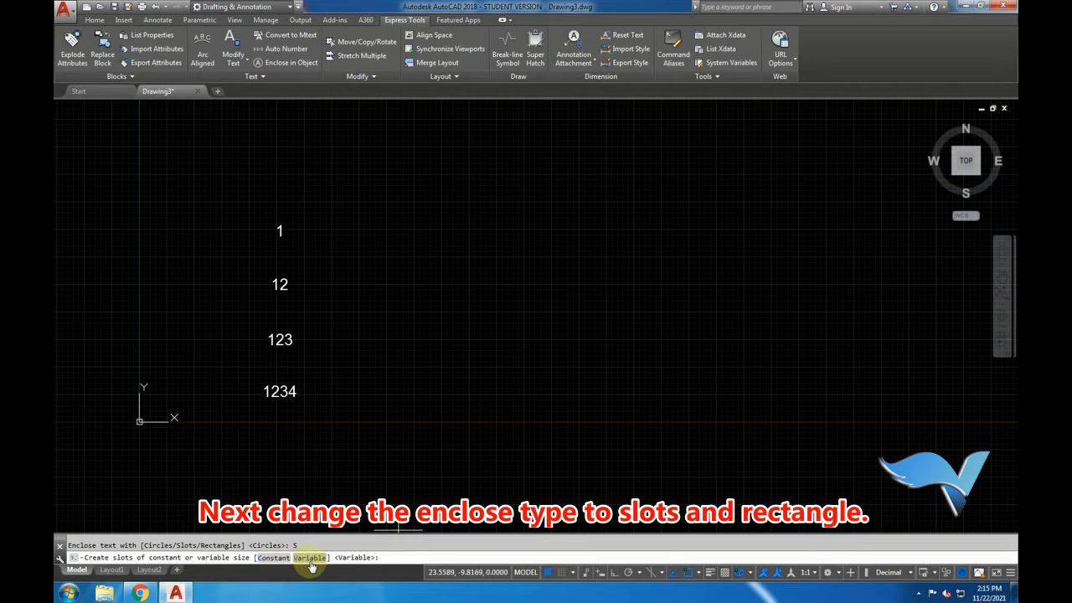
click(276, 559)
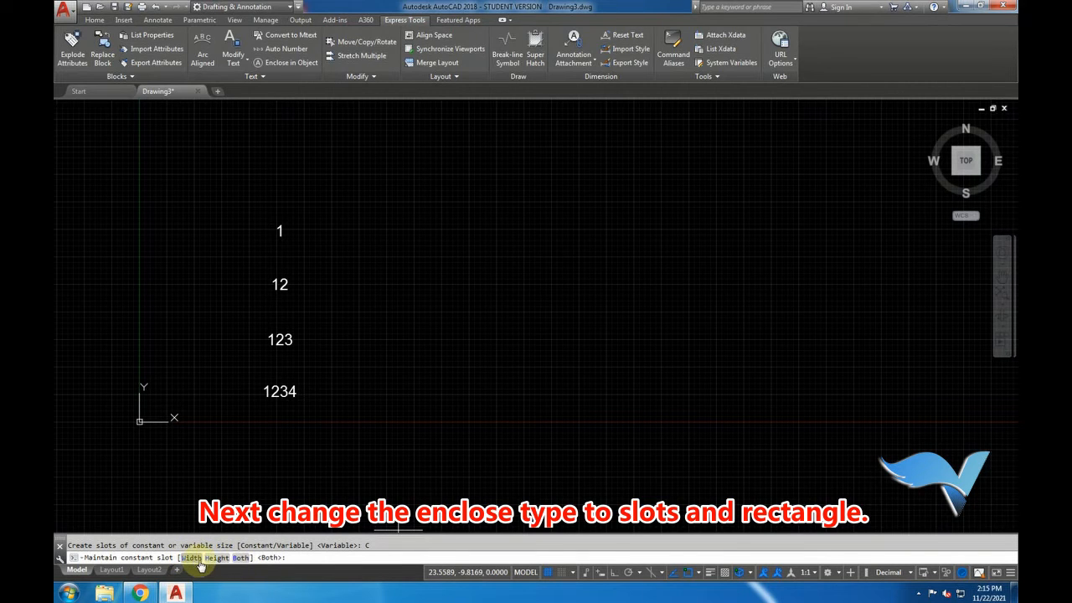
click(240, 558)
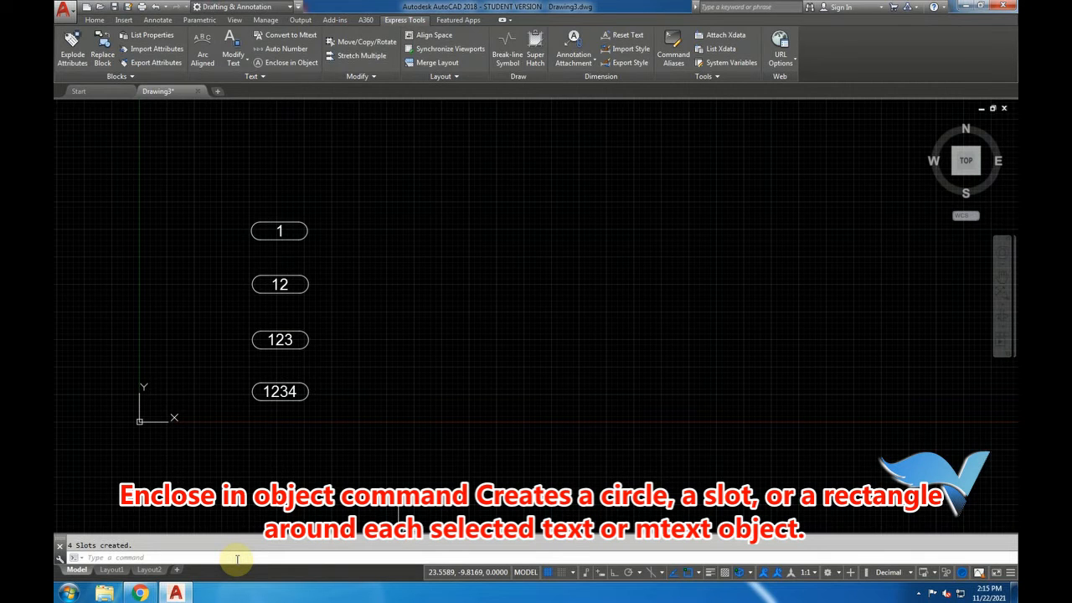
key(ctrl+z)
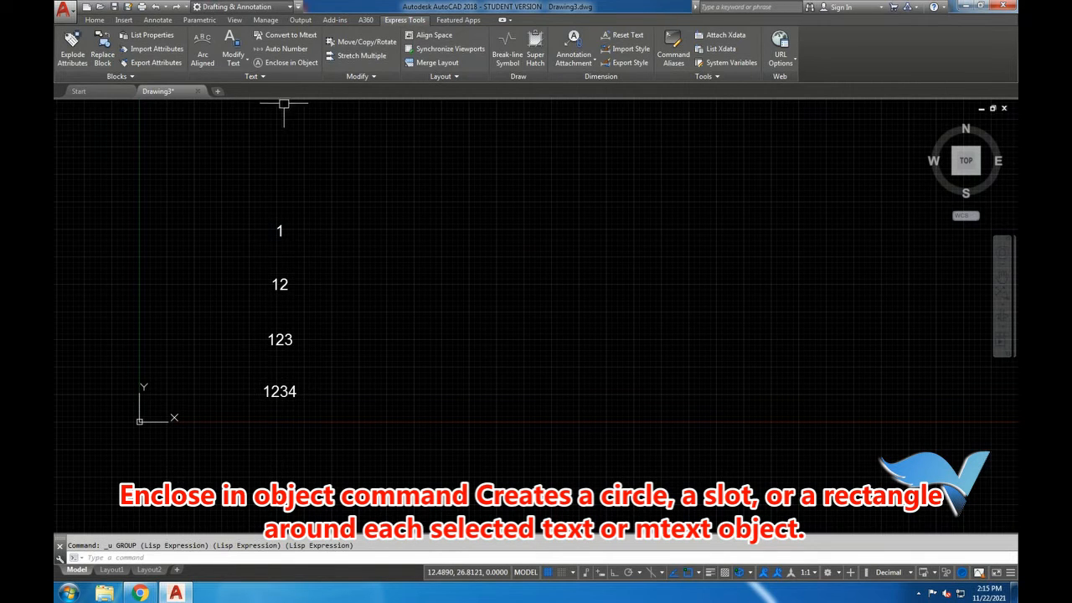
Enclose all four texts in variable-size slots with a distance offset factor of 0.3, and undo the slots.
click(292, 71)
click(239, 170)
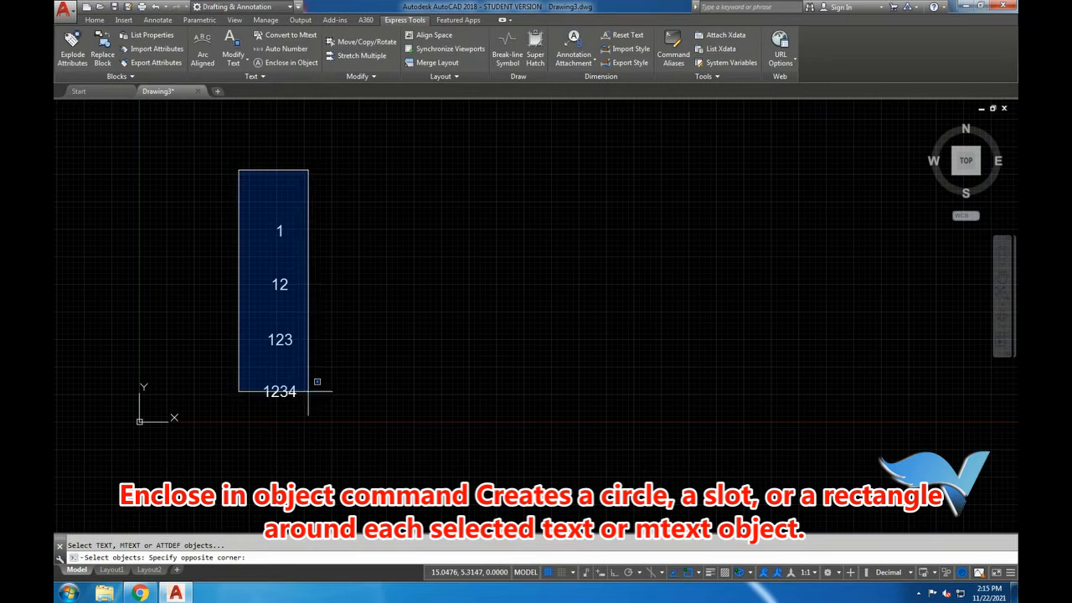
click(319, 437)
key(Return)
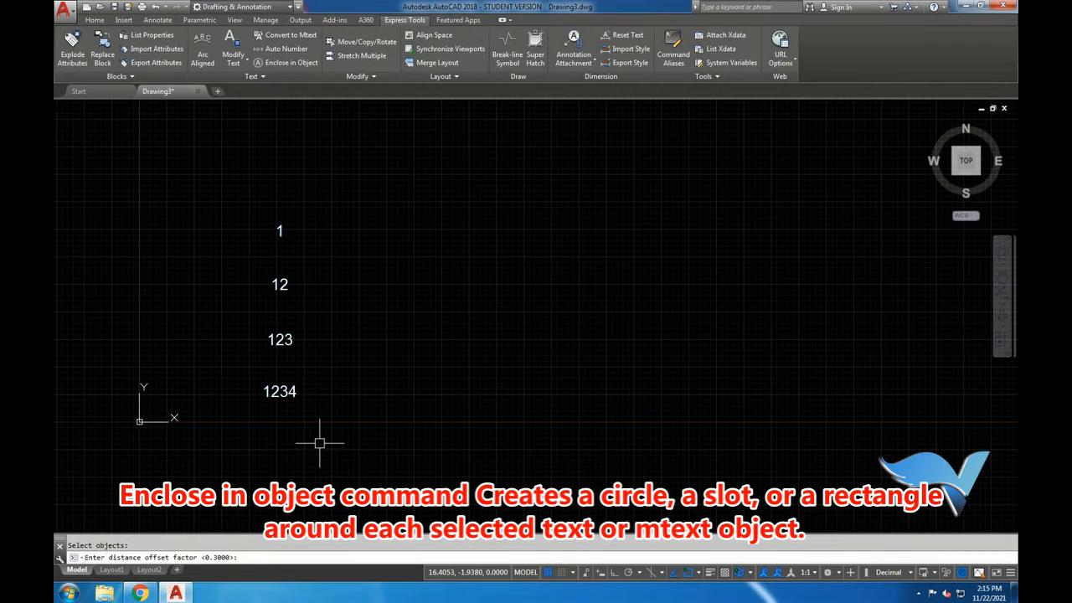
key(Return)
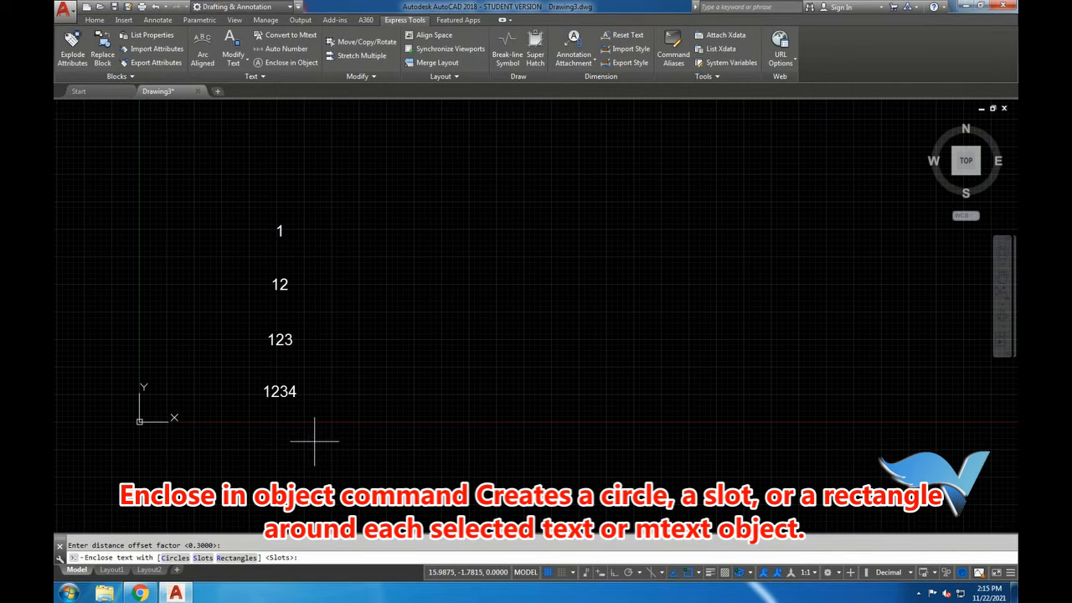
click(202, 558)
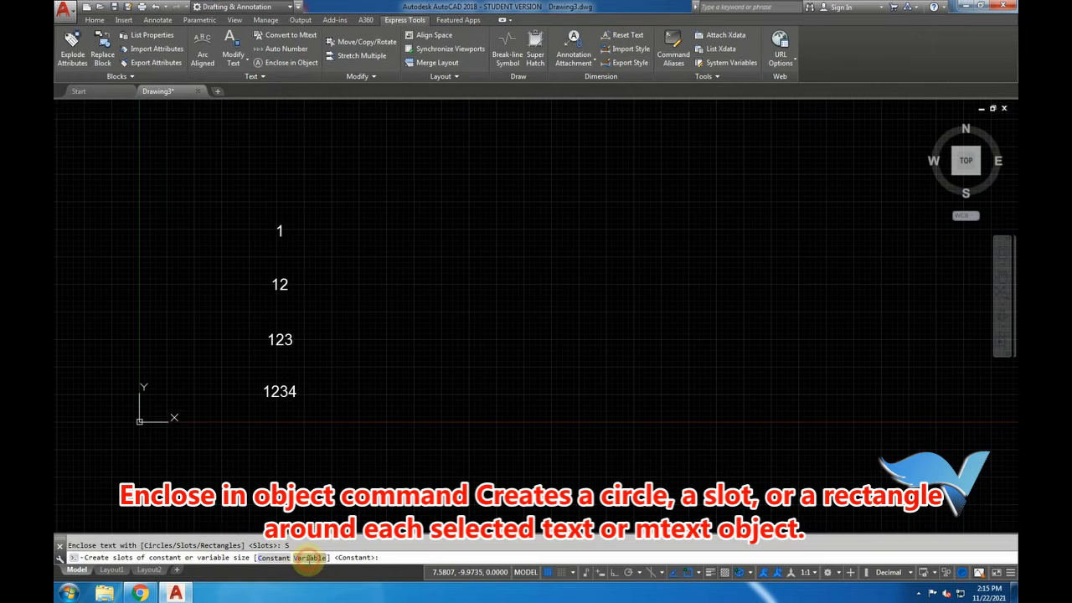
click(309, 559)
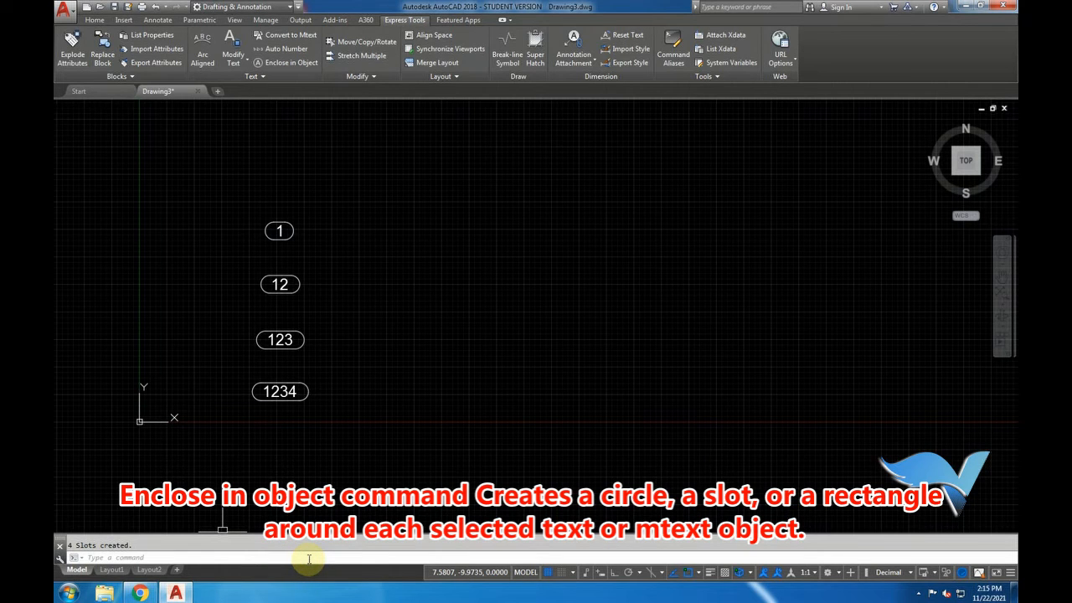
key(ctrl+z)
Enclose all four texts in variable-size rectangles with a distance offset factor of 0.3, and undo the rectangles.
click(301, 62)
click(243, 197)
click(316, 423)
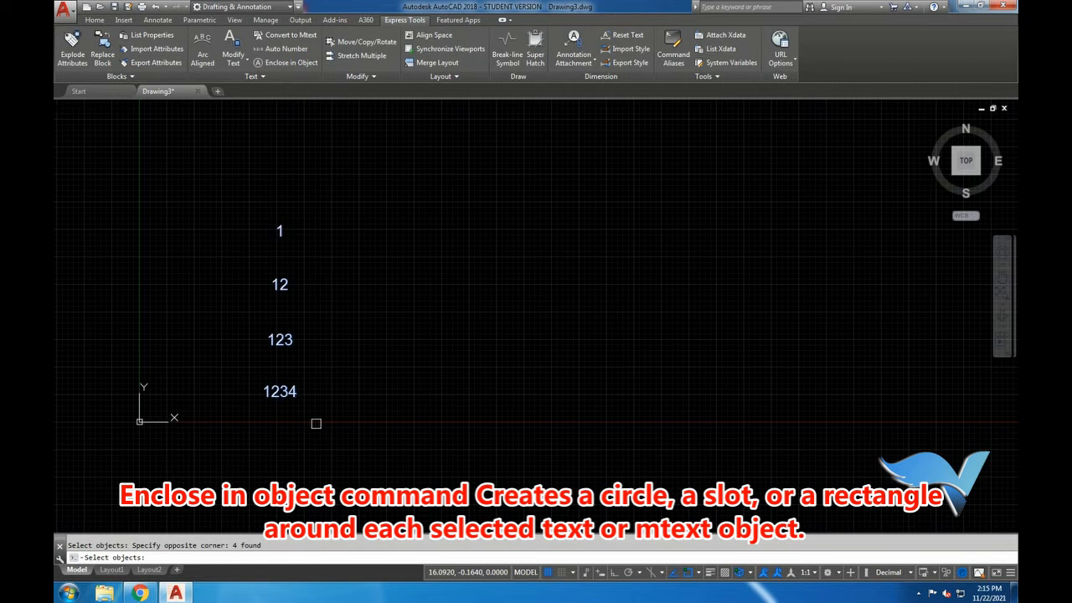
key(Return)
key(Return)
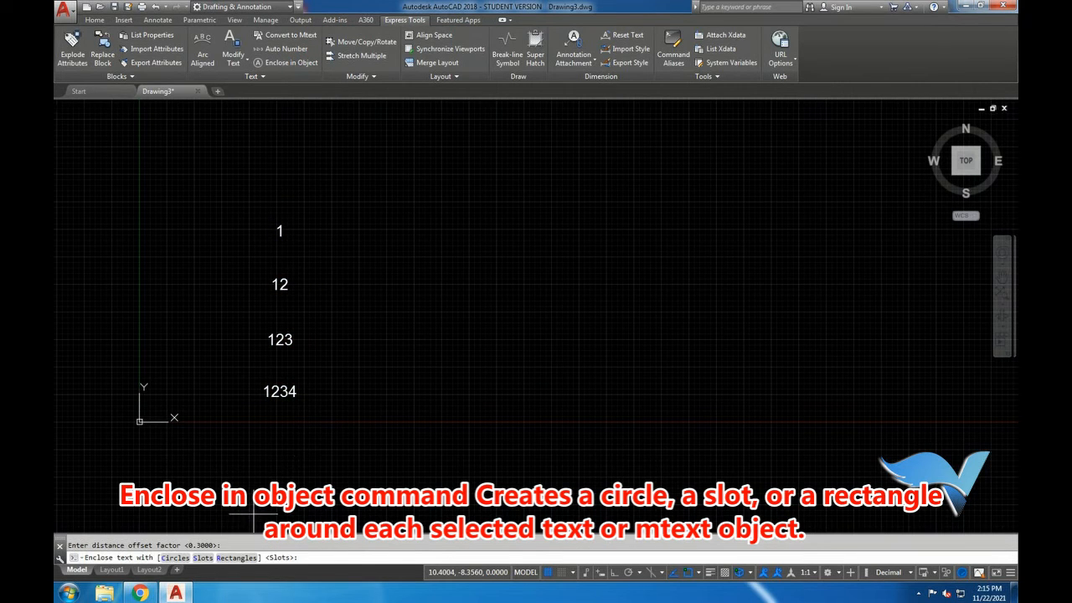
click(235, 558)
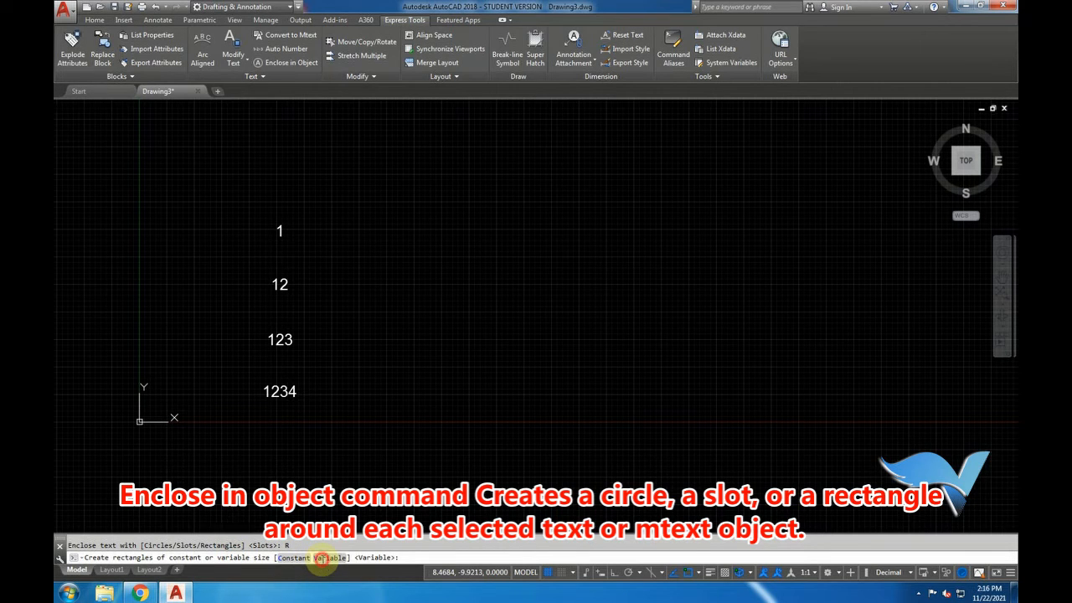
click(322, 560)
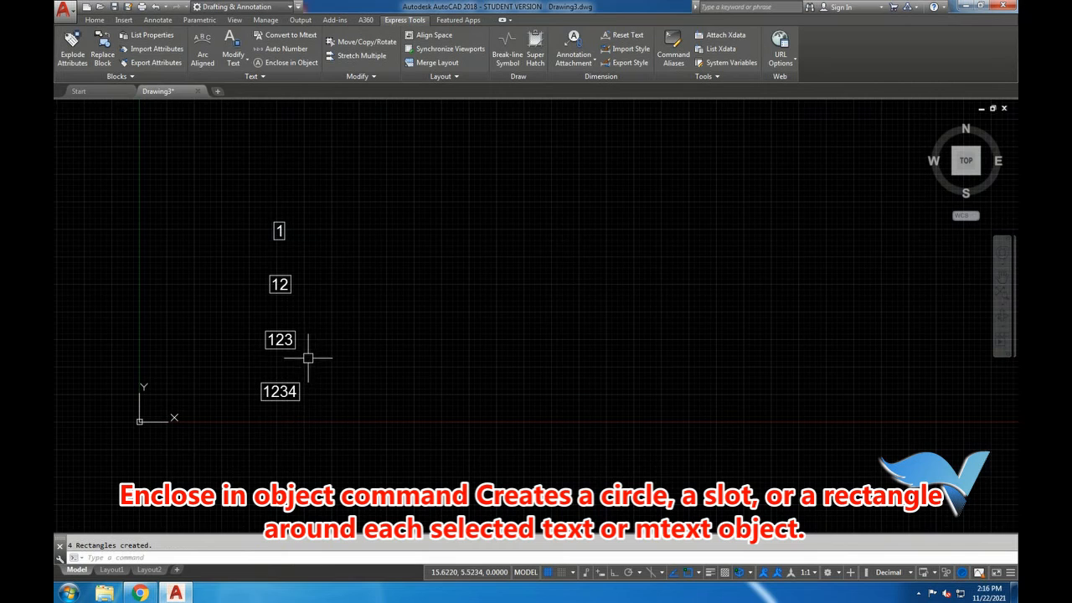
key(ctrl+z)
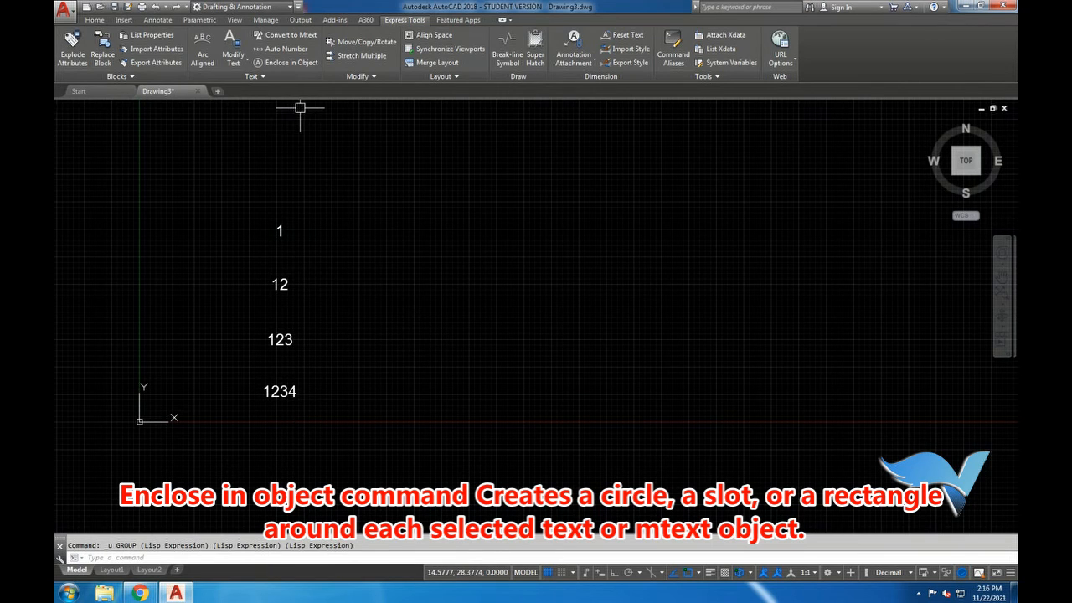
Combine all four single-line texts into one multiline text object with the Convert to Mtext express tool.
click(273, 42)
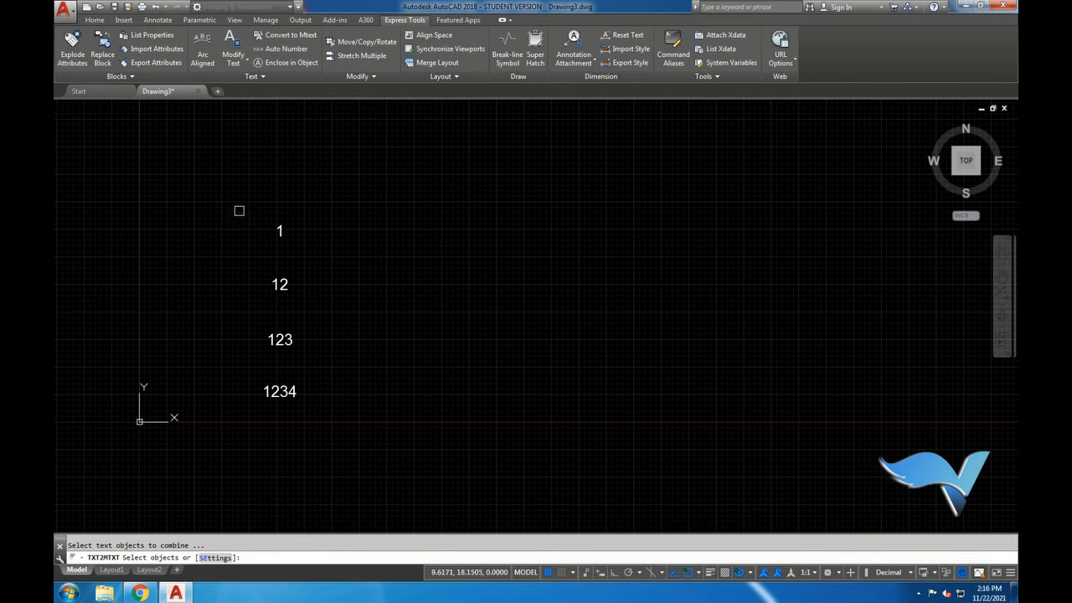
click(230, 190)
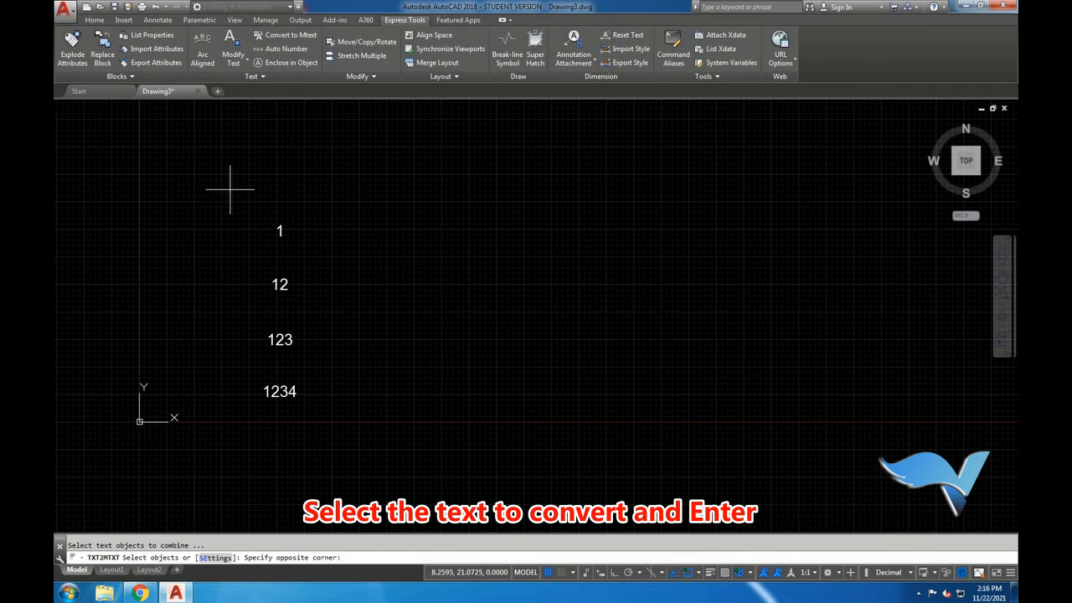
click(335, 435)
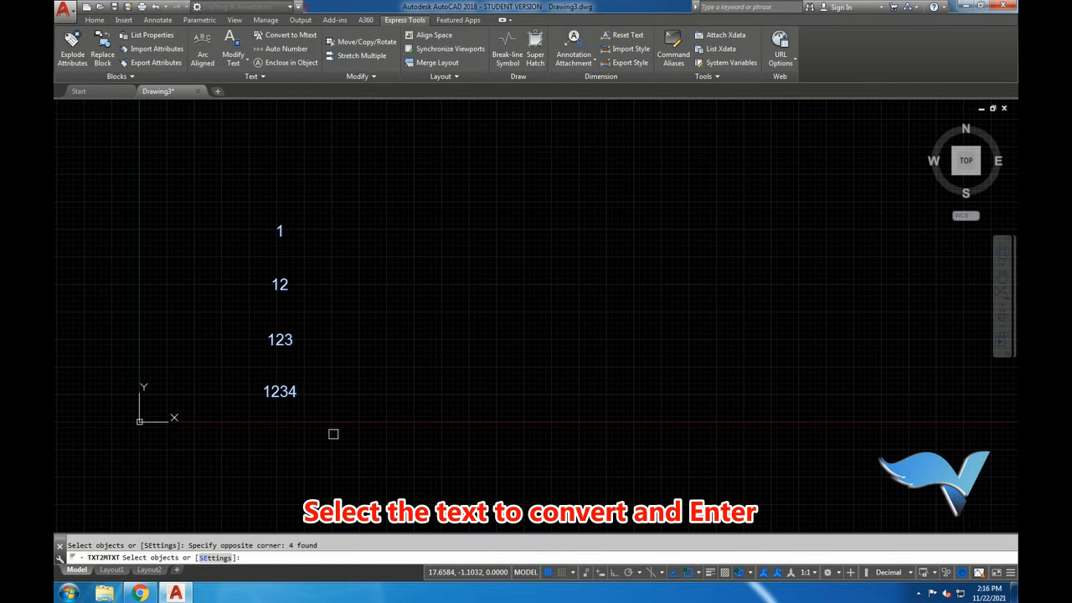
key(Return)
Stretch the multiline text's frame narrower and taller so each number sits on its own line, and check it in the text editor.
click(284, 269)
click(296, 271)
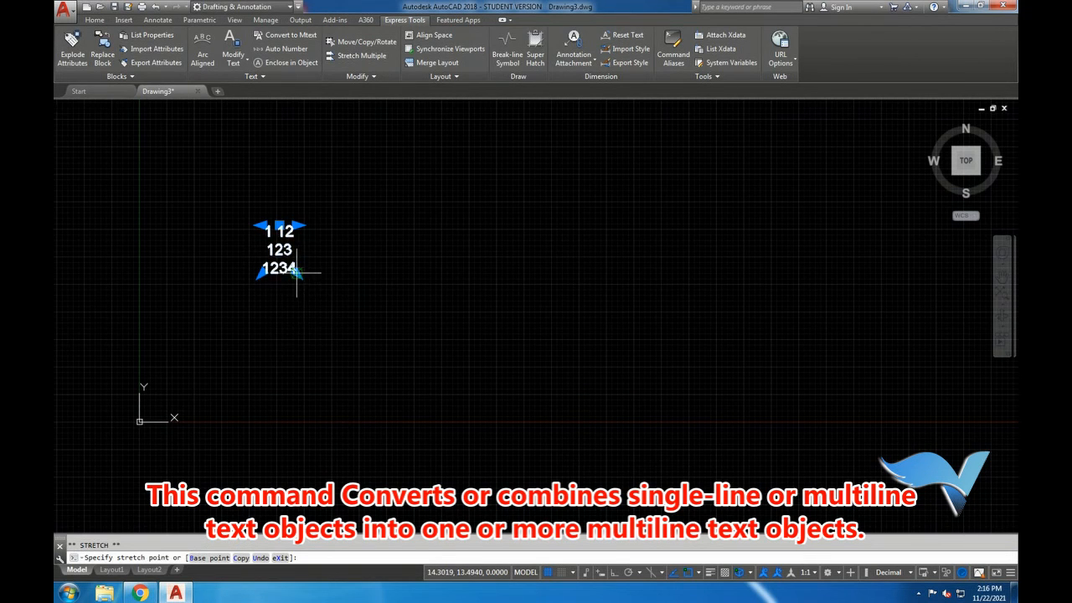
click(274, 414)
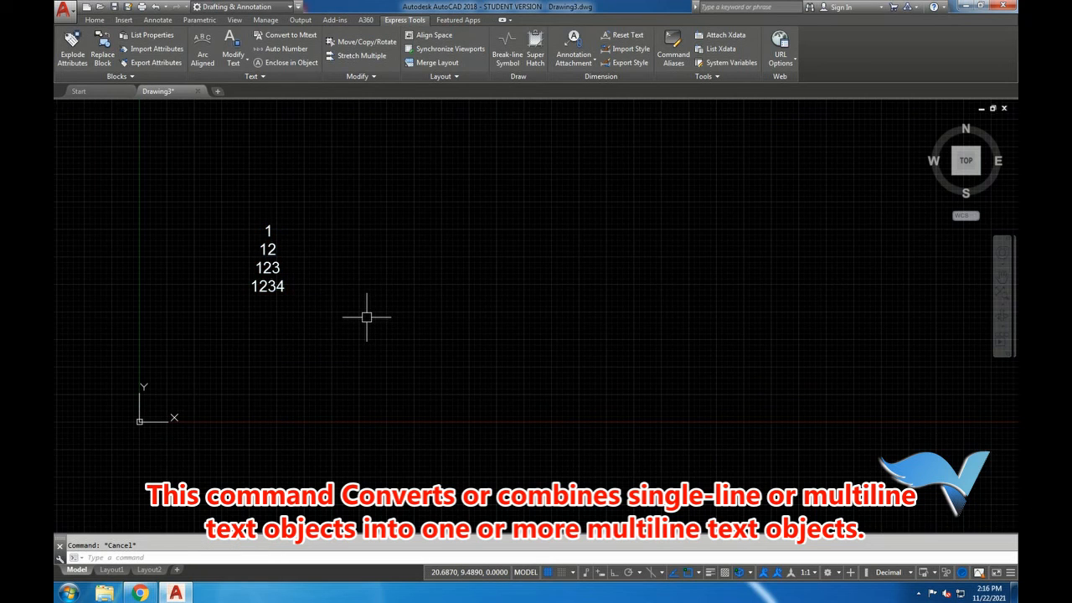
double_click(262, 286)
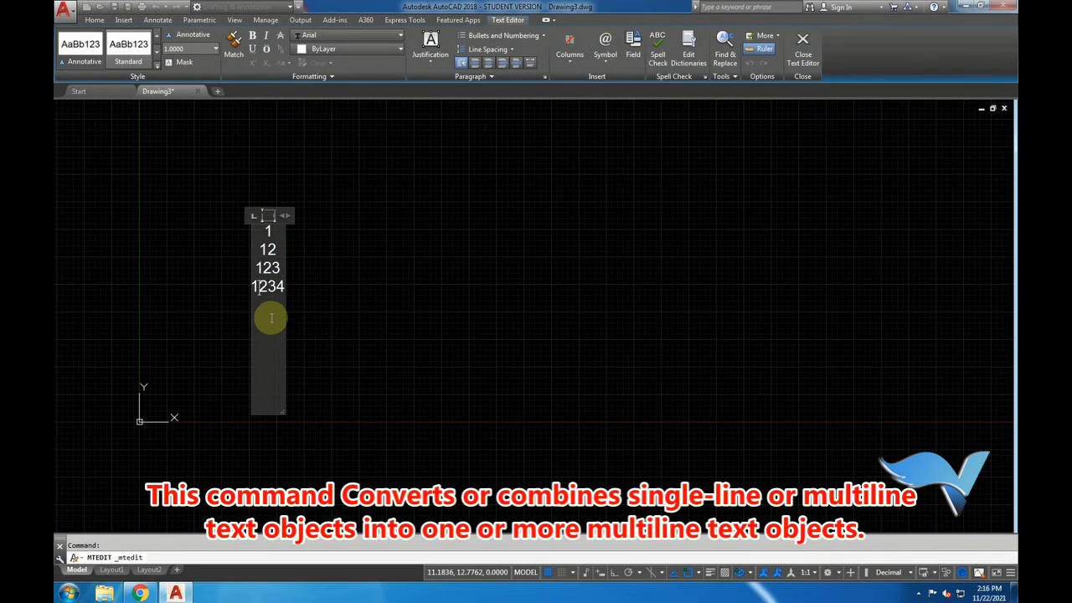
click(378, 294)
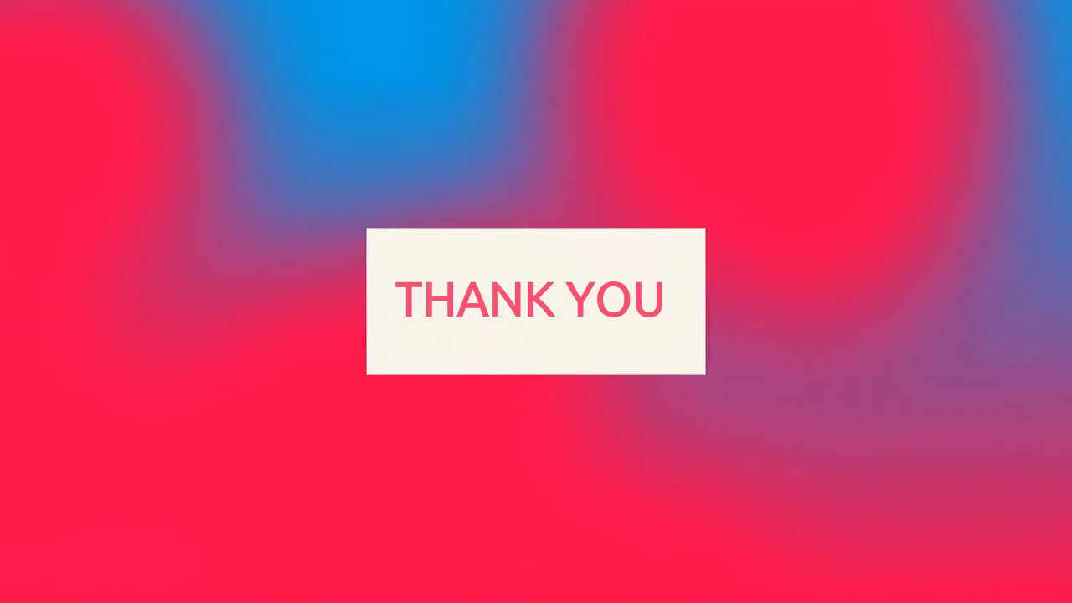